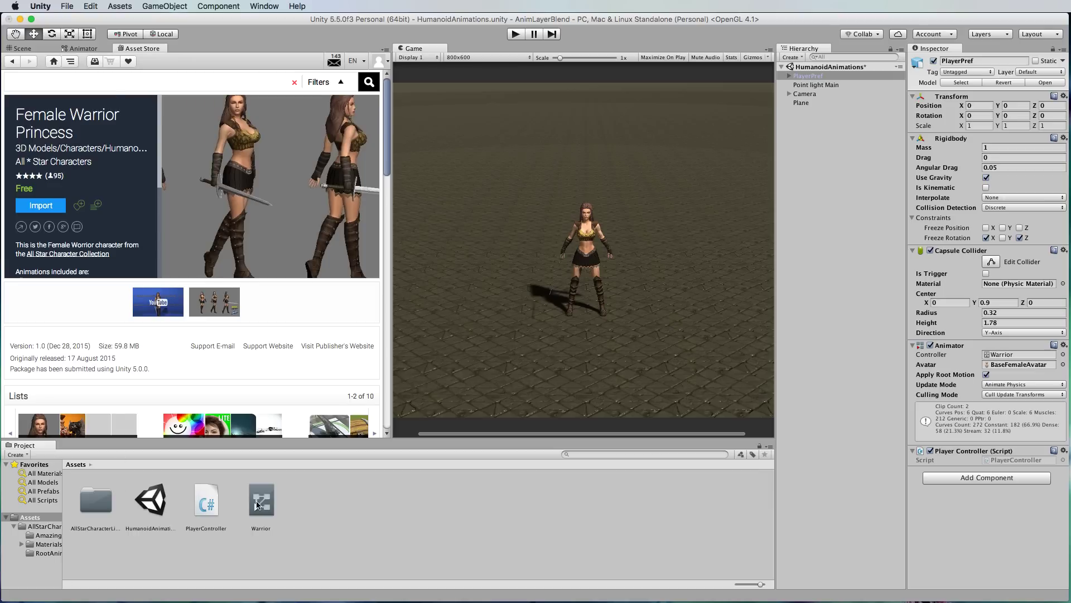
# Open the Warrior Animator controller's state machine and start play mode
pyautogui.click(265, 502)
pyautogui.doubleClick(265, 503)
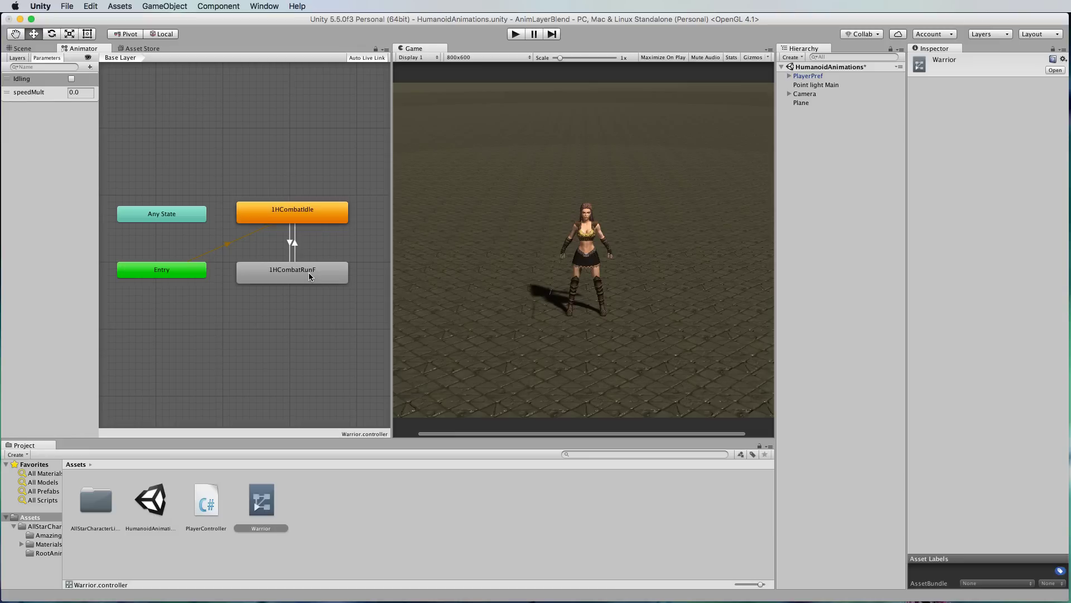
pyautogui.click(516, 34)
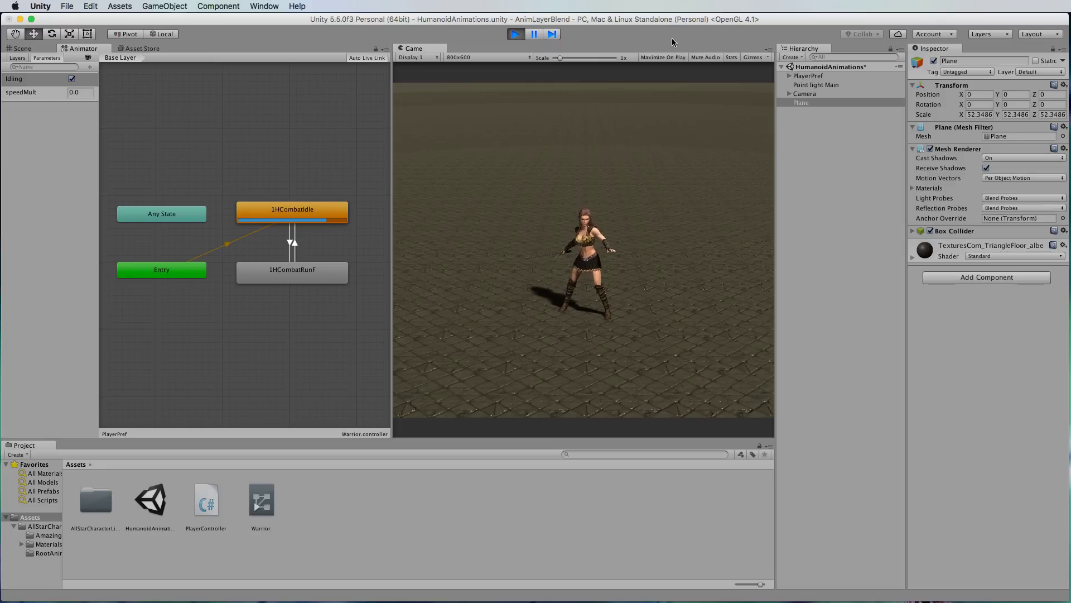
# Drive the warrior backward, then forward, watching her switch from combat idle to running
pyautogui.press('Down')
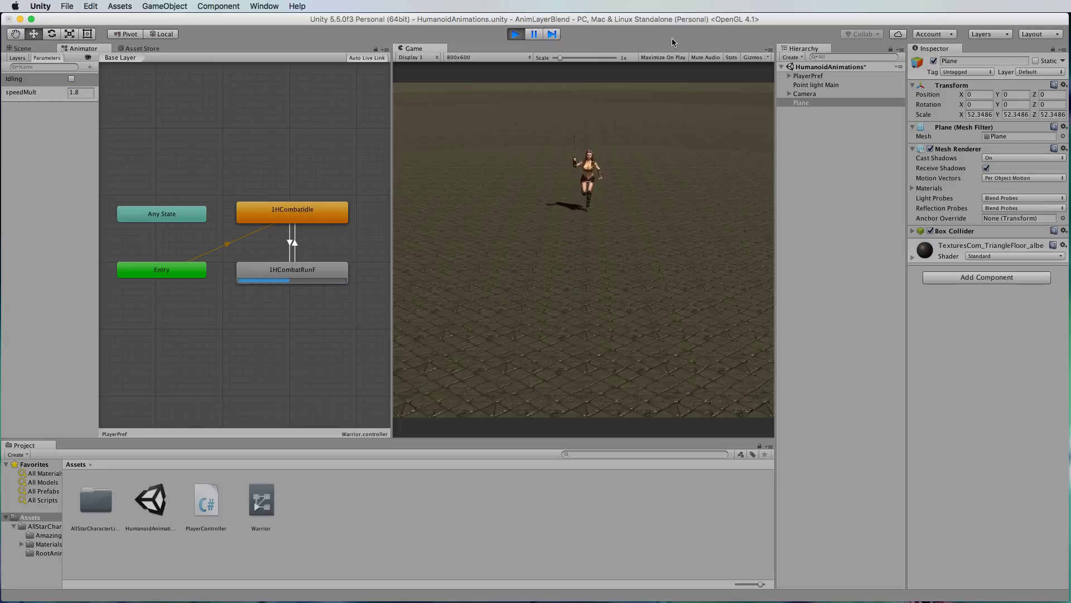
pyautogui.press('Down')
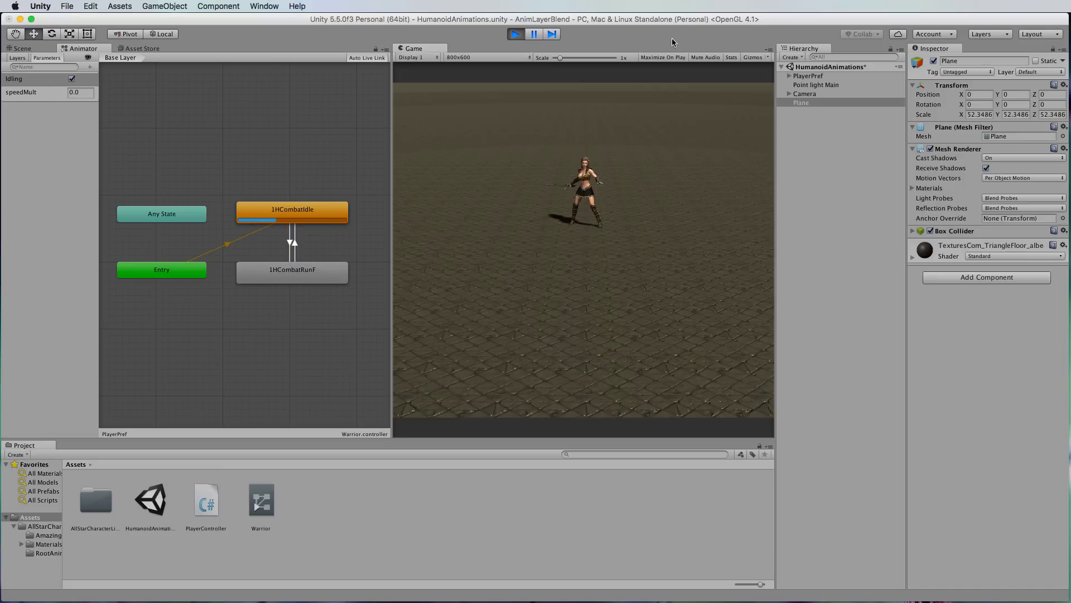
pyautogui.press('Up')
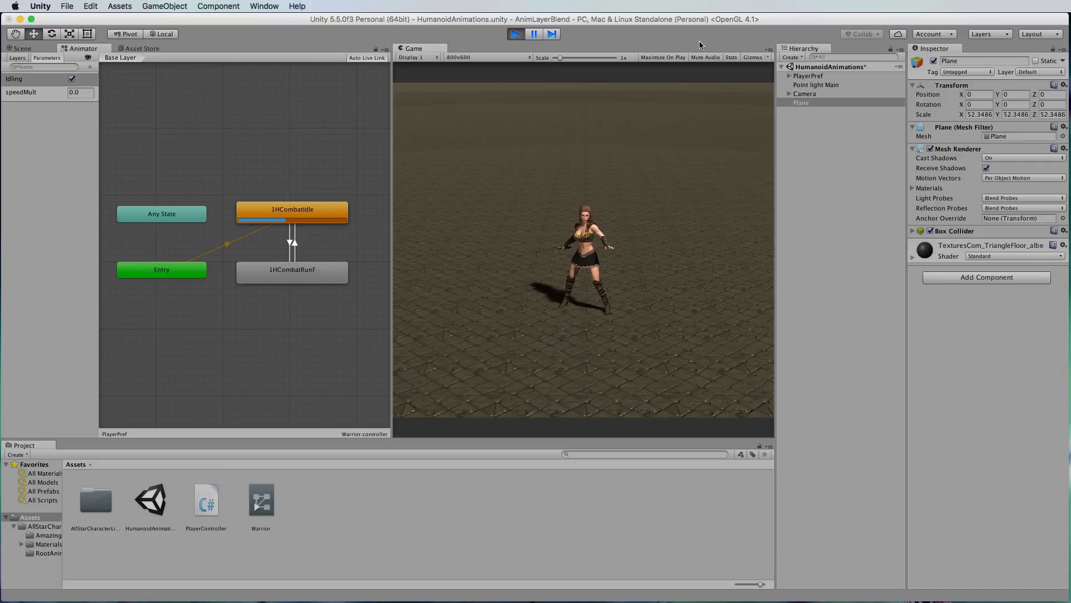
# Stop play and review PlayerController's class name, input-axis, translation, speedMult and rotationSpeed lines
pyautogui.click(516, 34)
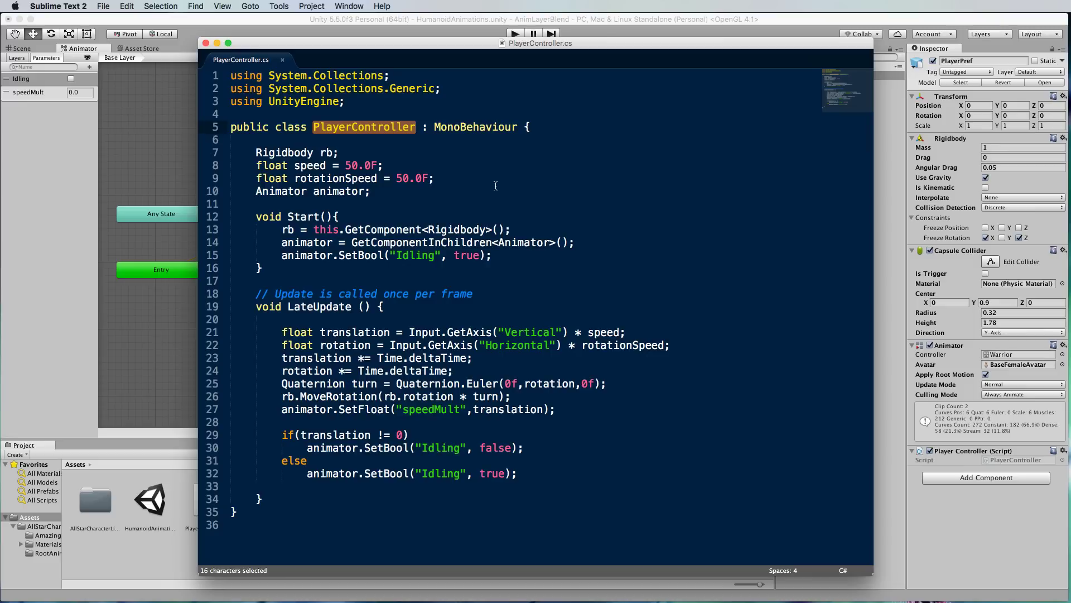
pyautogui.click(497, 186)
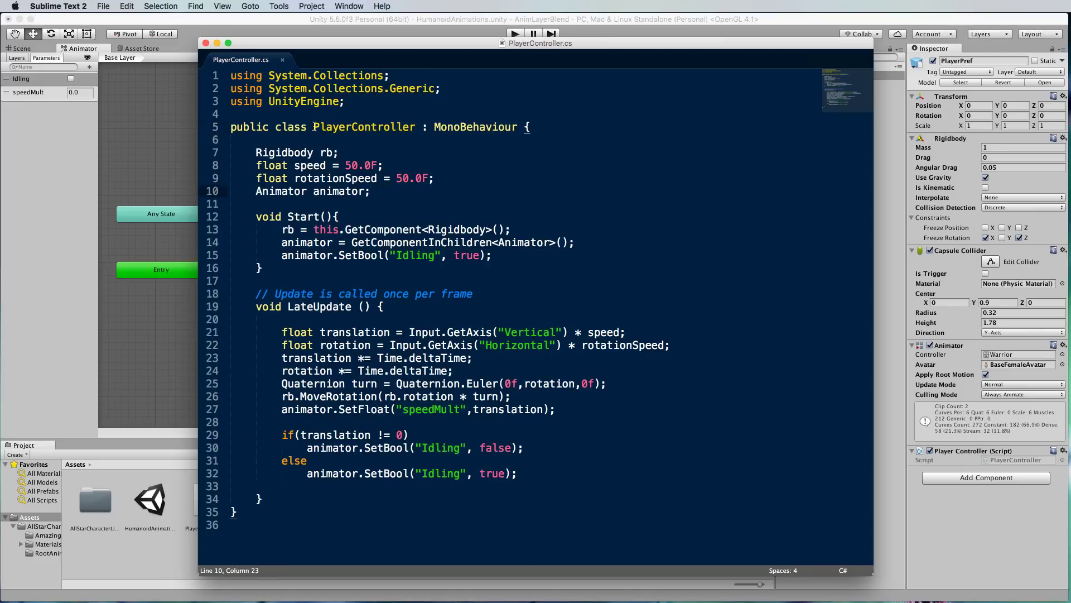
pyautogui.moveTo(313, 127); pyautogui.dragTo(415, 128)
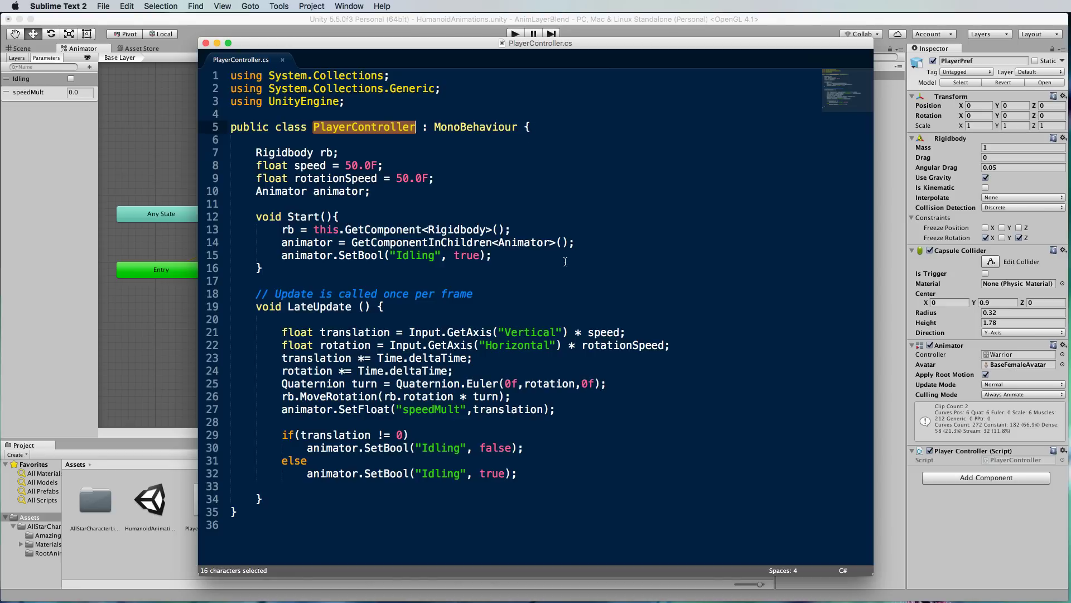
pyautogui.moveTo(283, 332); pyautogui.dragTo(682, 349)
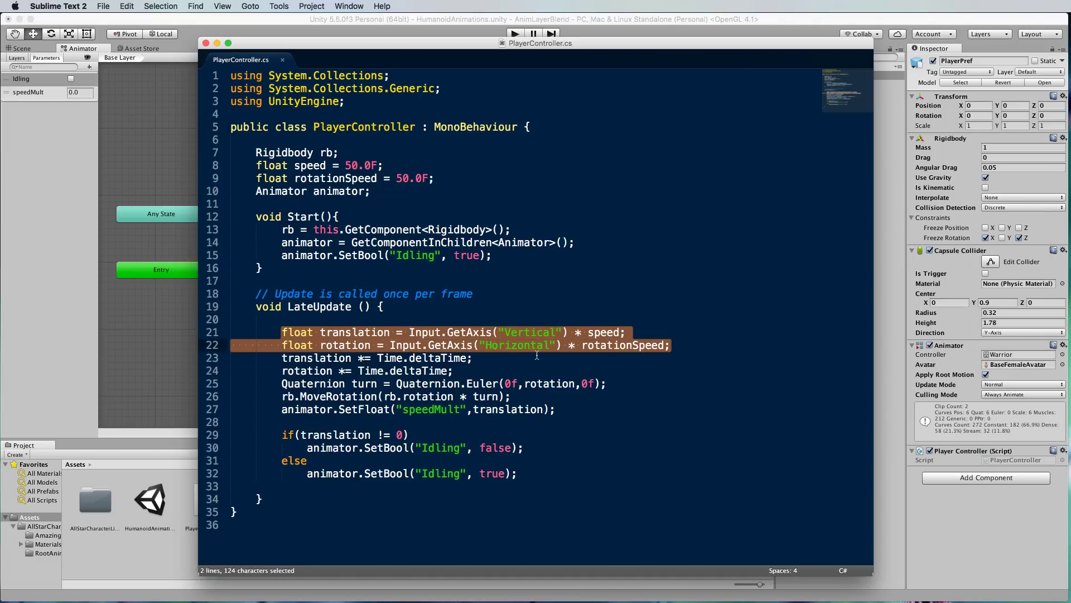
pyautogui.click(554, 323)
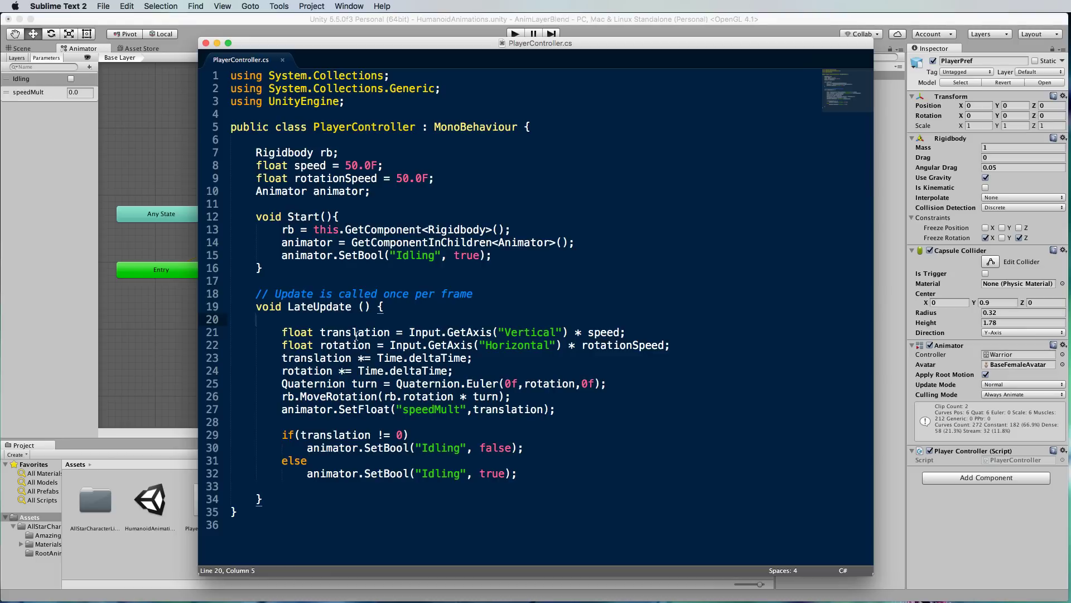
pyautogui.moveTo(319, 333)
pyautogui.mouseDown()
pyautogui.moveTo(390, 333)
pyautogui.moveTo(371, 346)
pyautogui.moveTo(320, 346)
pyautogui.mouseUp()
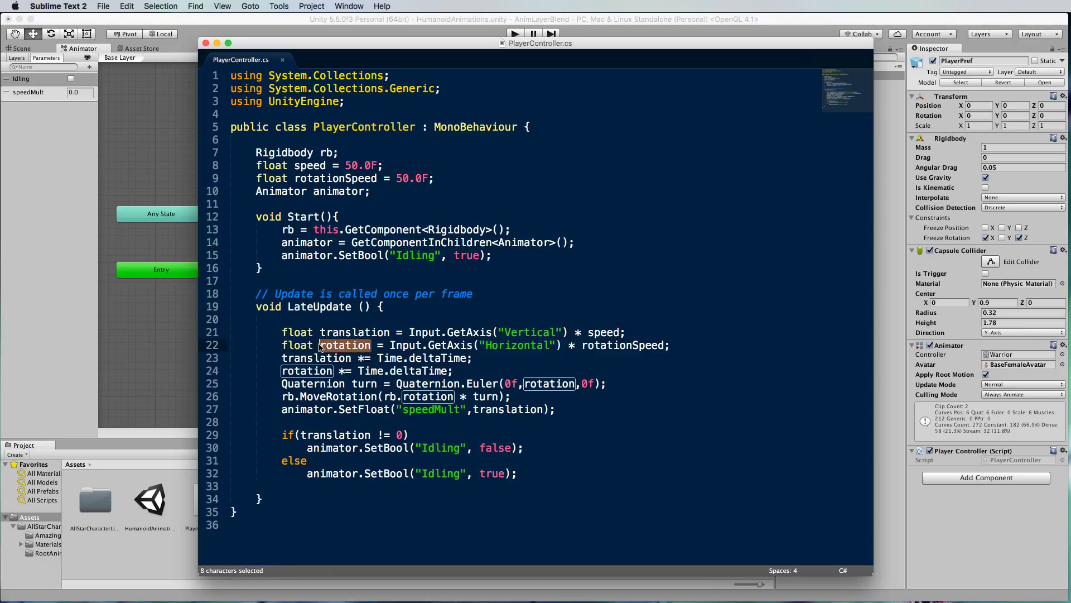
pyautogui.click(461, 304)
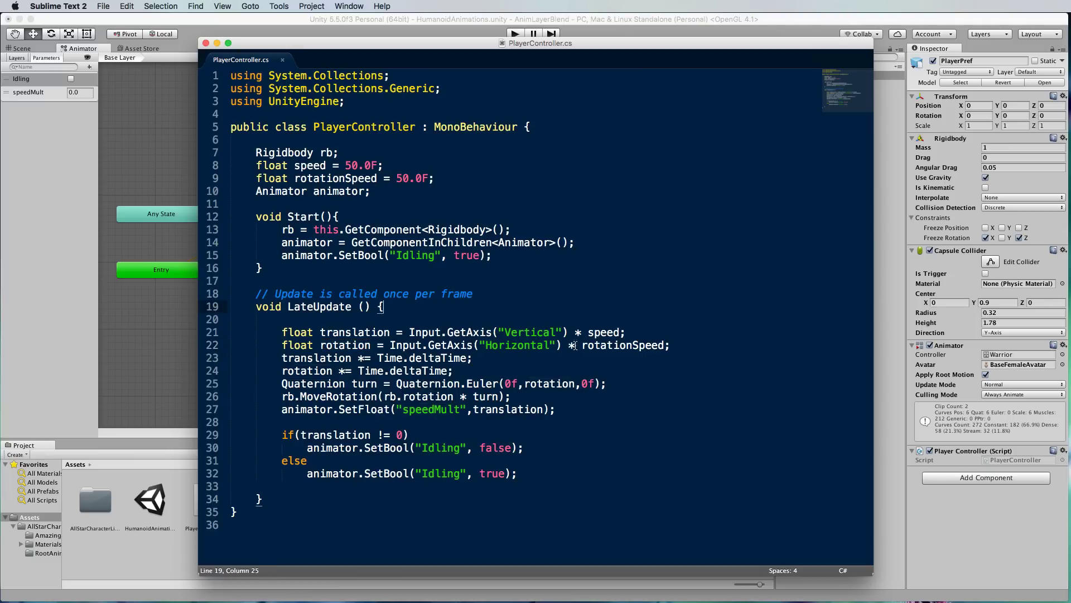
pyautogui.doubleClick(592, 333)
pyautogui.moveTo(582, 345); pyautogui.dragTo(666, 347)
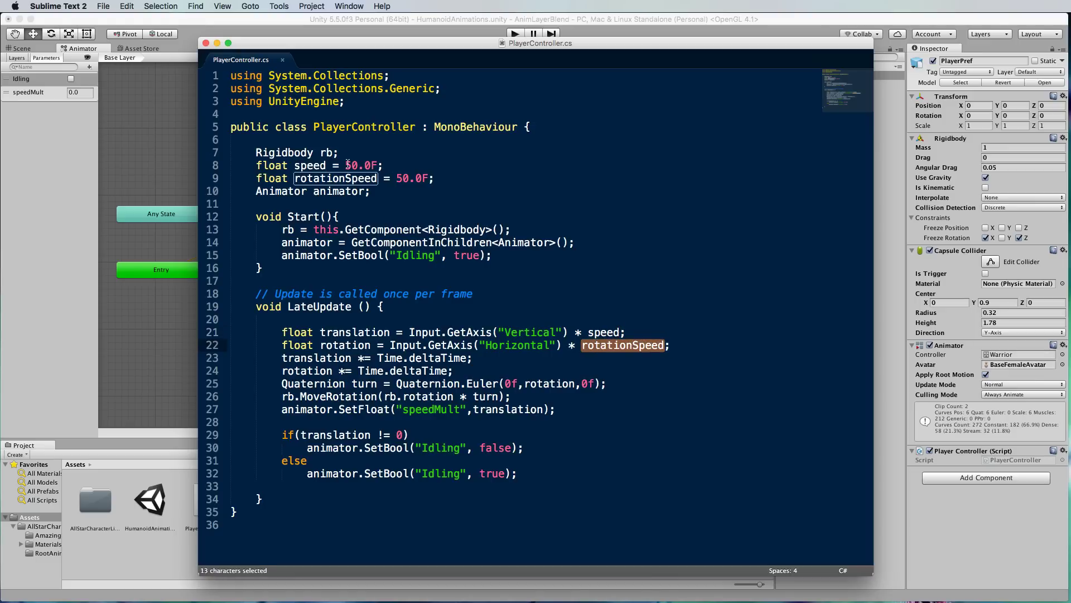
# Change the speed value on line 8 from 50.0F to 40.0F
pyautogui.click(350, 165)
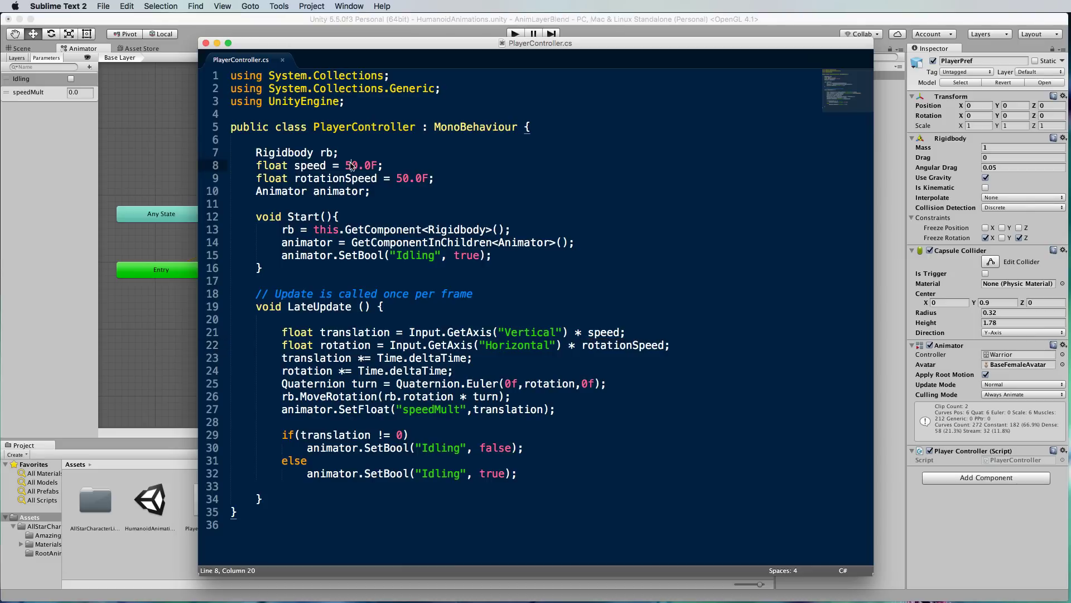
pyautogui.press('BackSpace')
pyautogui.write('4')
pyautogui.click(390, 166)
pyautogui.moveTo(281, 397); pyautogui.dragTo(378, 400)
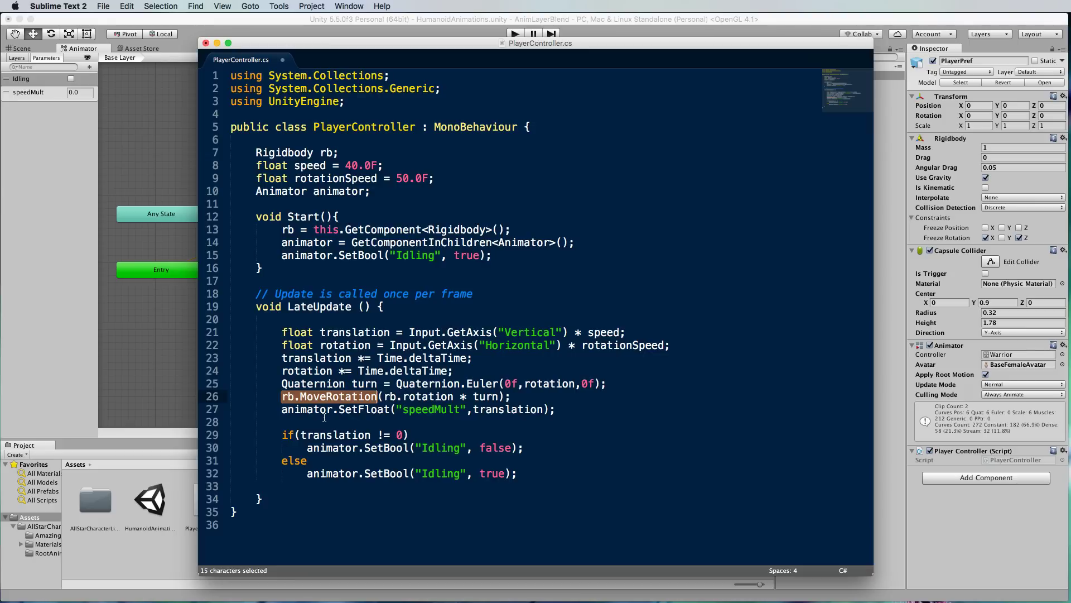
pyautogui.click(289, 419)
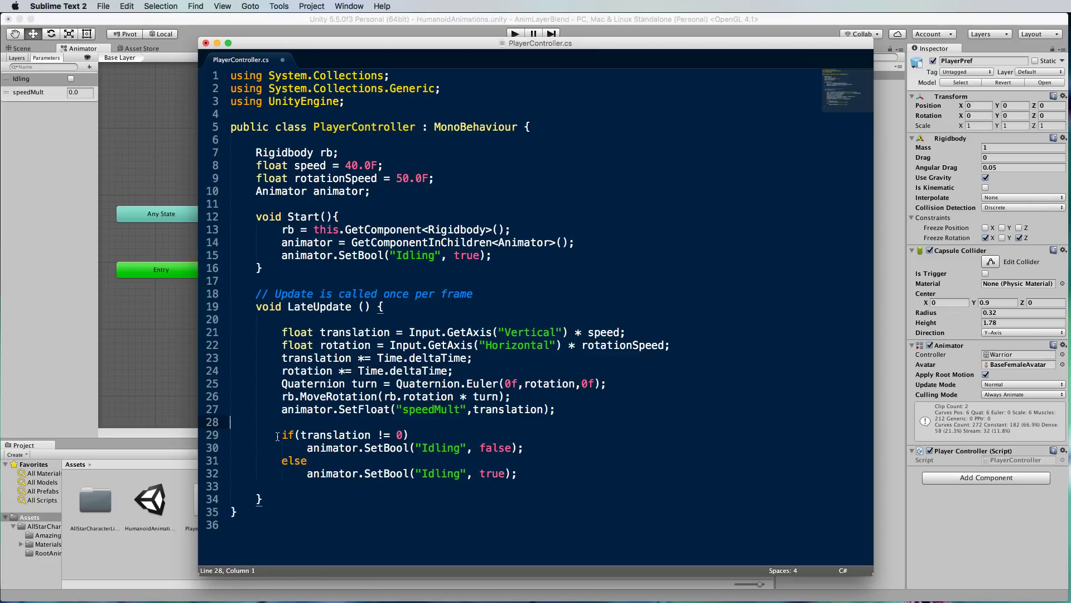
pyautogui.moveTo(277, 436); pyautogui.dragTo(517, 474)
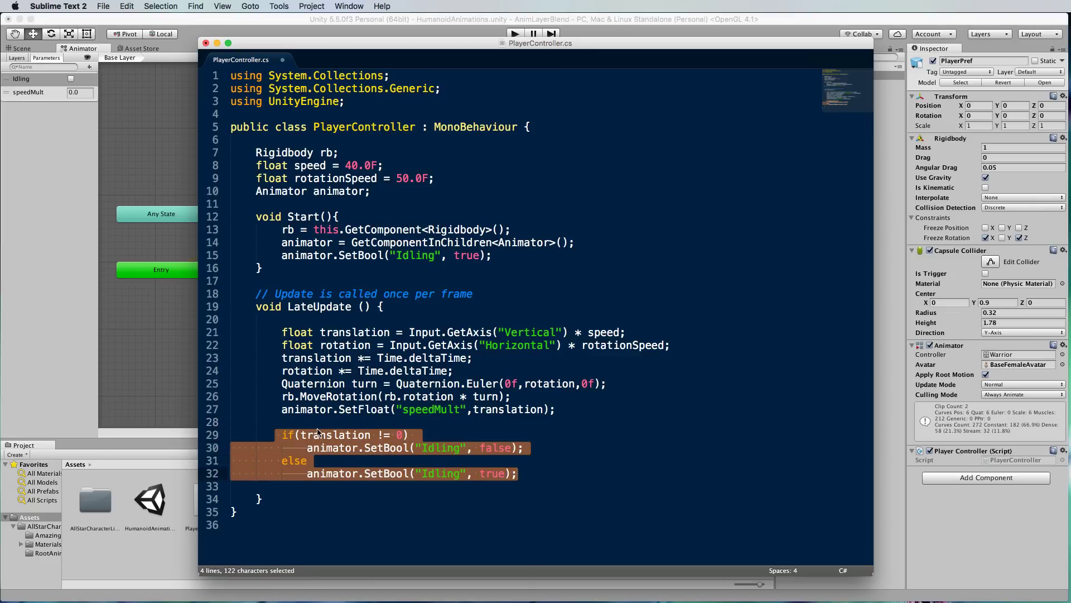
pyautogui.click(428, 433)
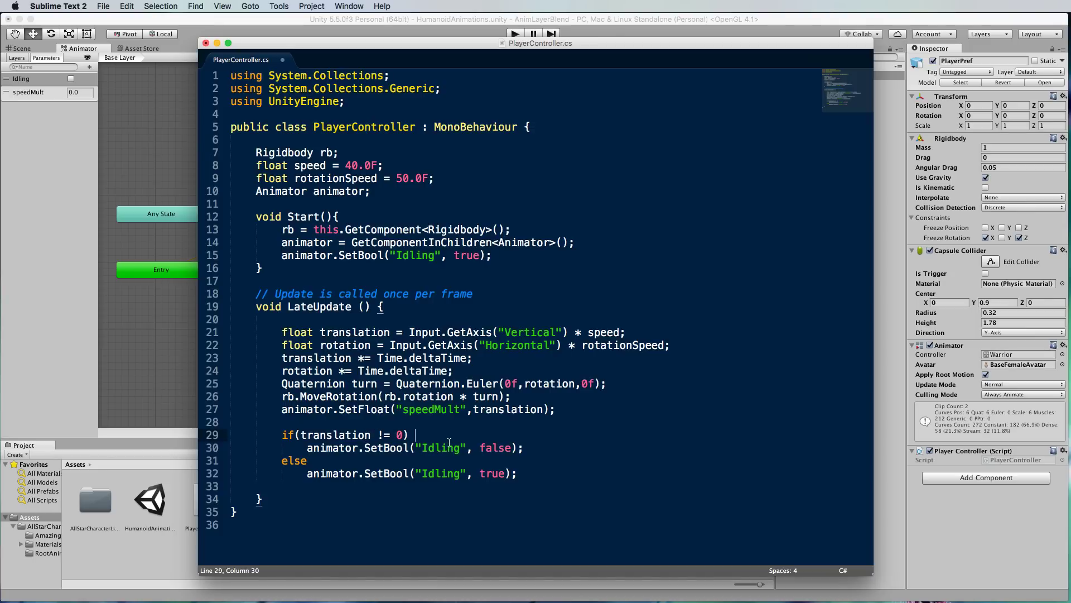
pyautogui.moveTo(363, 450); pyautogui.dragTo(409, 448)
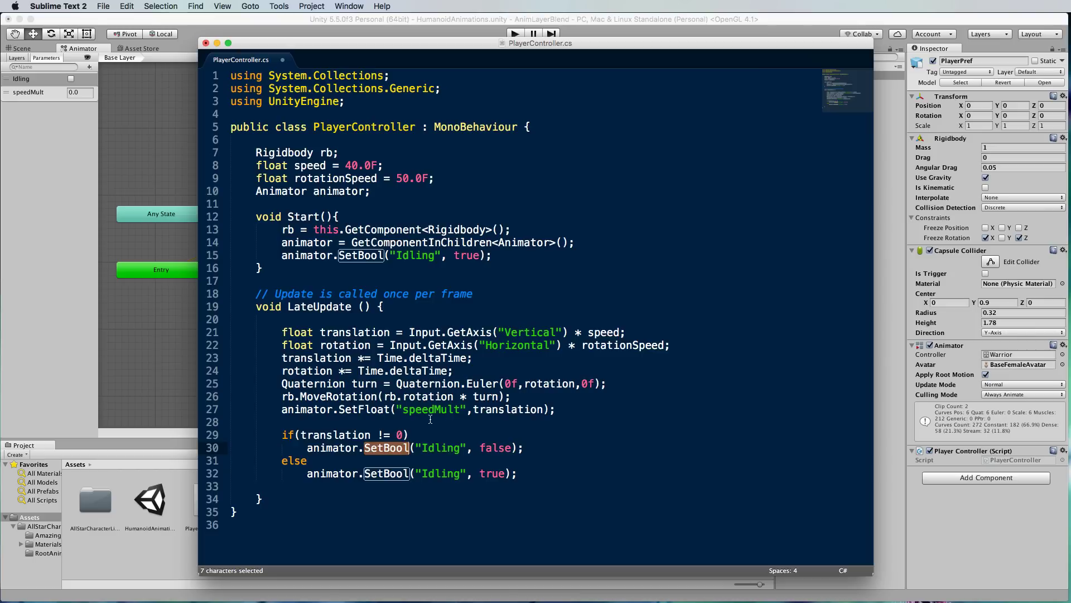
# In Unity, check the Idling condition on both idle/run transitions, then select PlayerPref
pyautogui.click(290, 21)
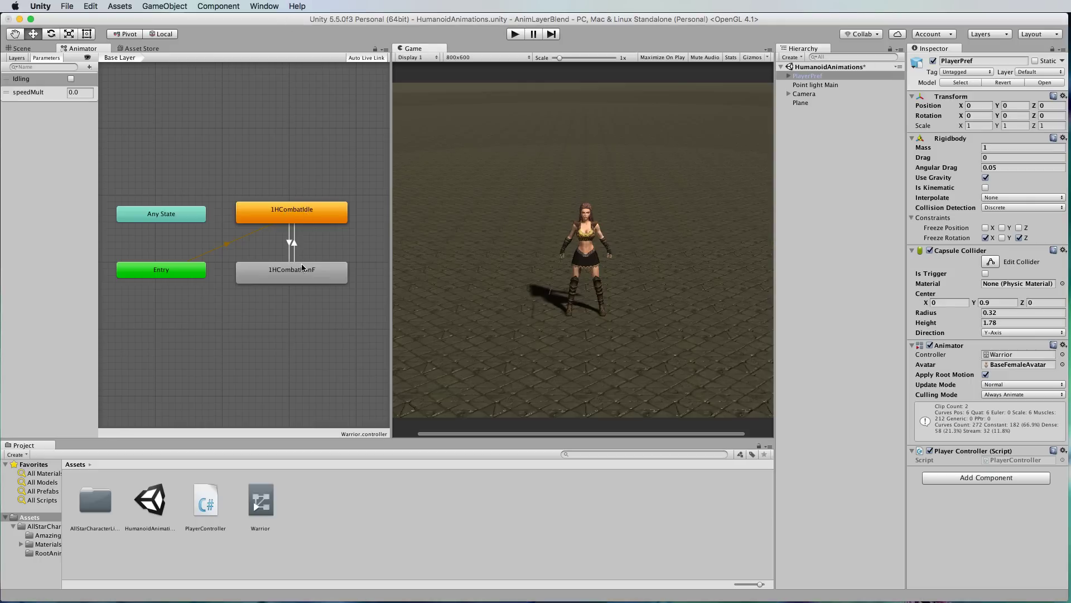
pyautogui.click(290, 246)
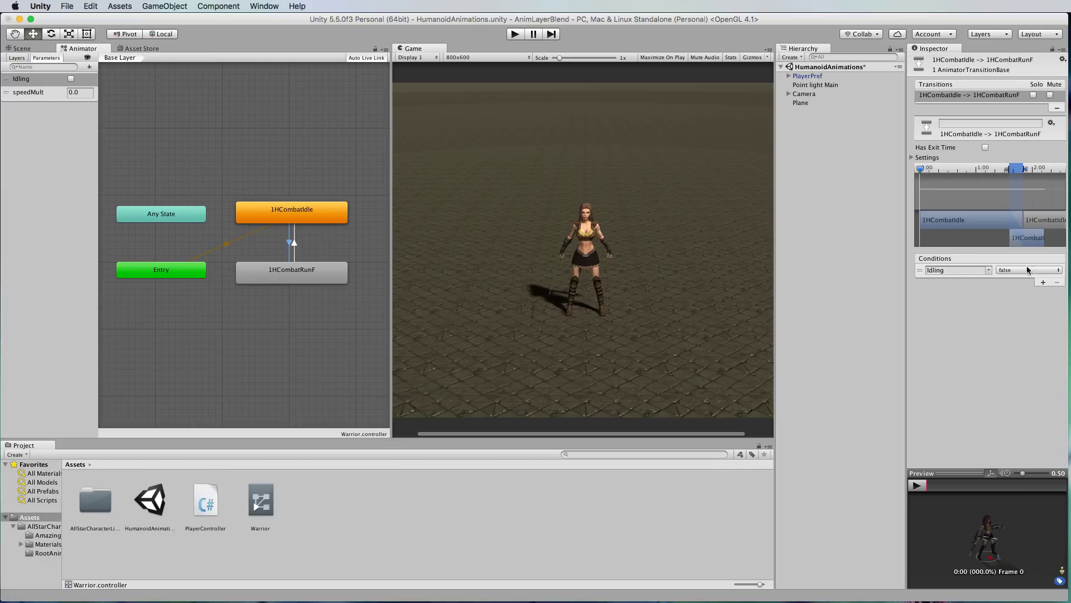
pyautogui.click(295, 246)
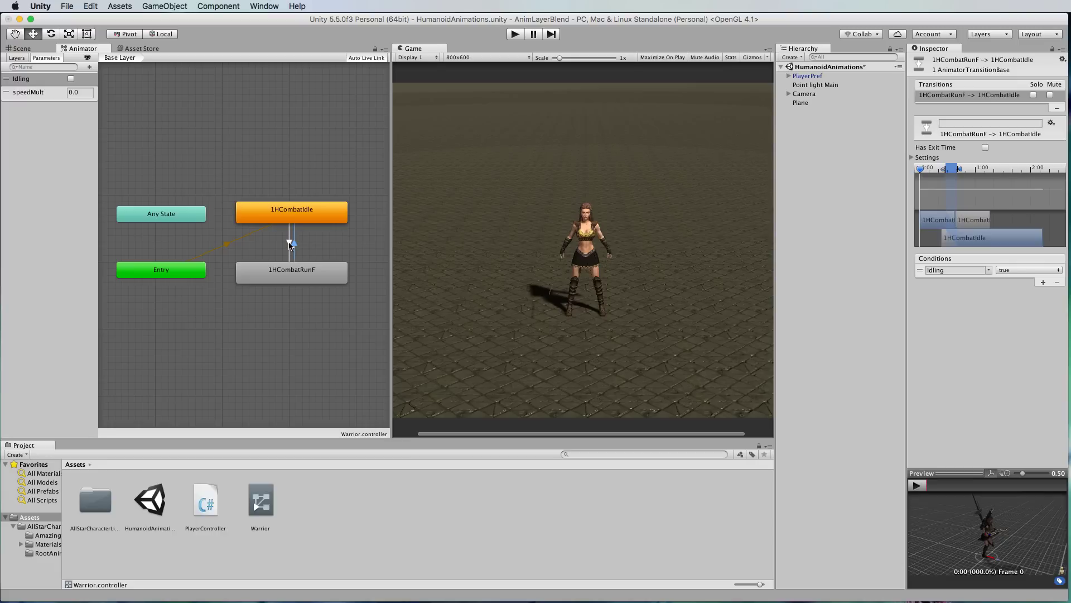
pyautogui.click(290, 245)
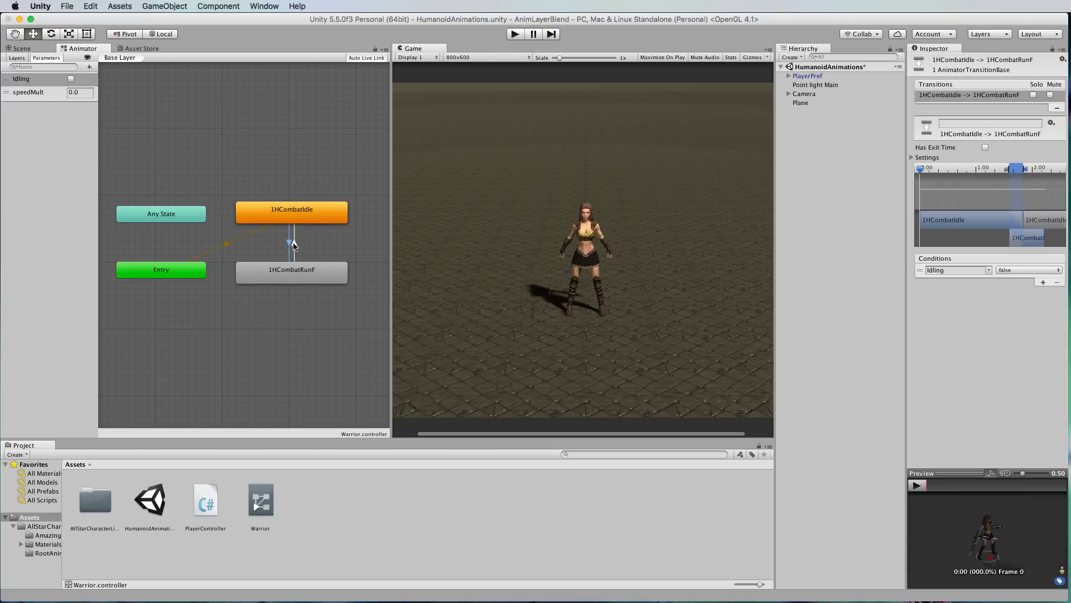
pyautogui.click(294, 244)
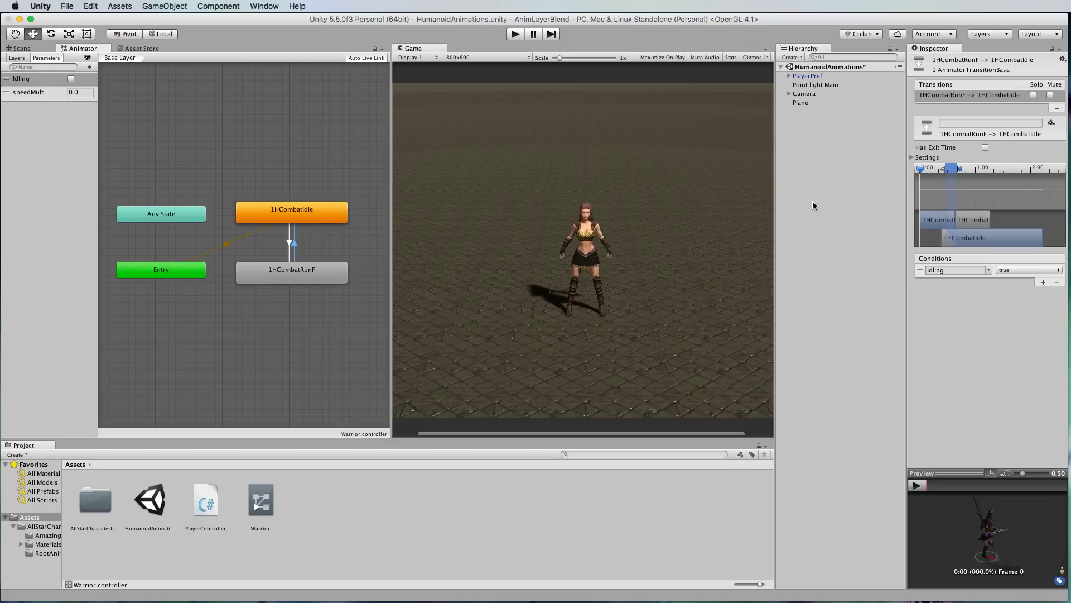
pyautogui.click(813, 76)
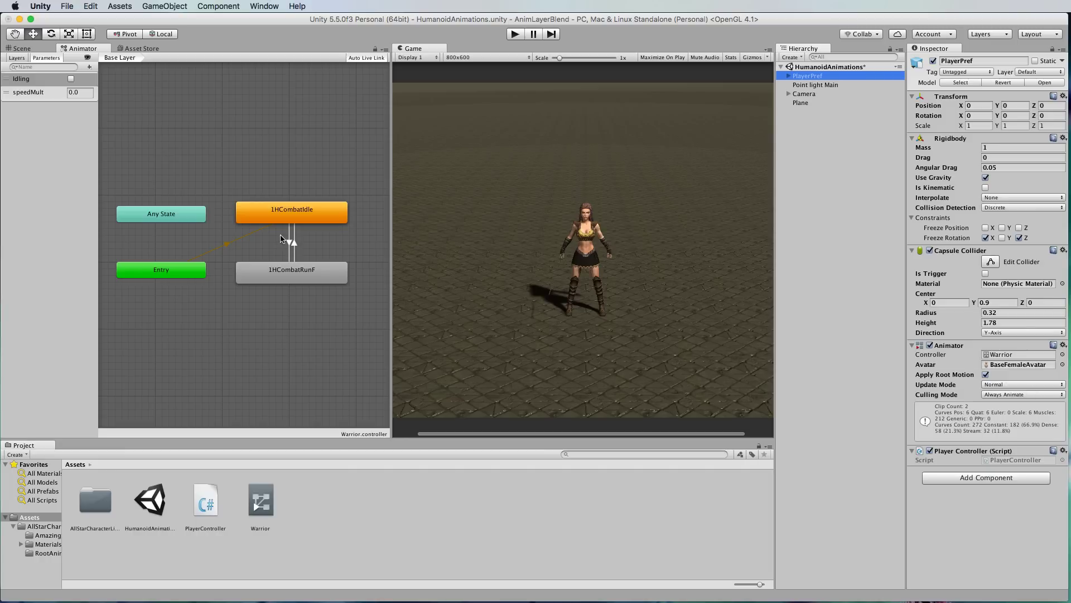
# Browse the Animator's parameters and parameter-type list without adding a new parameter
pyautogui.click(35, 94)
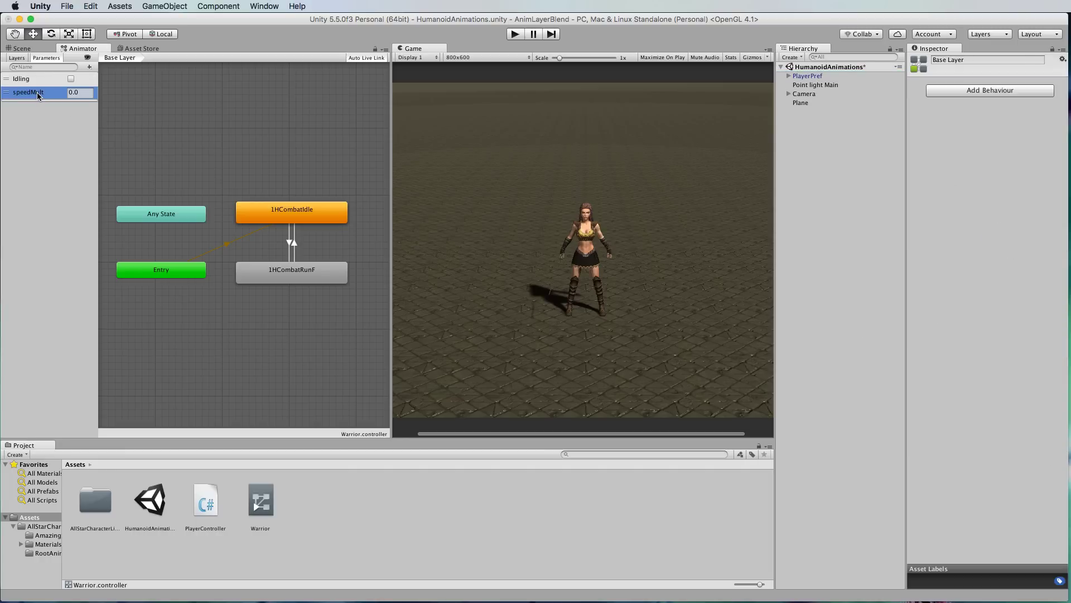
pyautogui.click(46, 59)
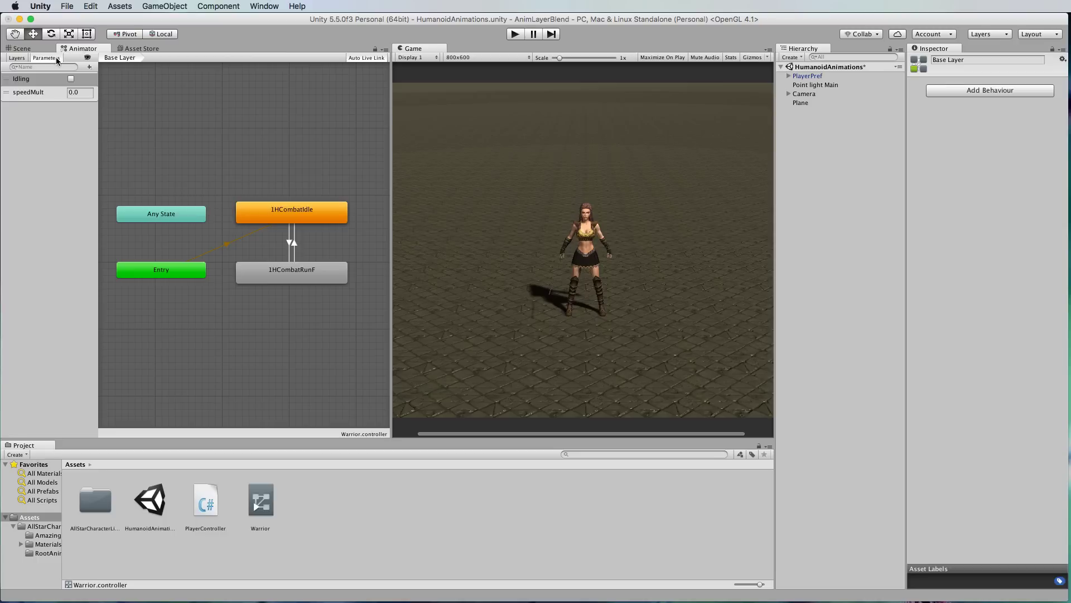
pyautogui.click(90, 68)
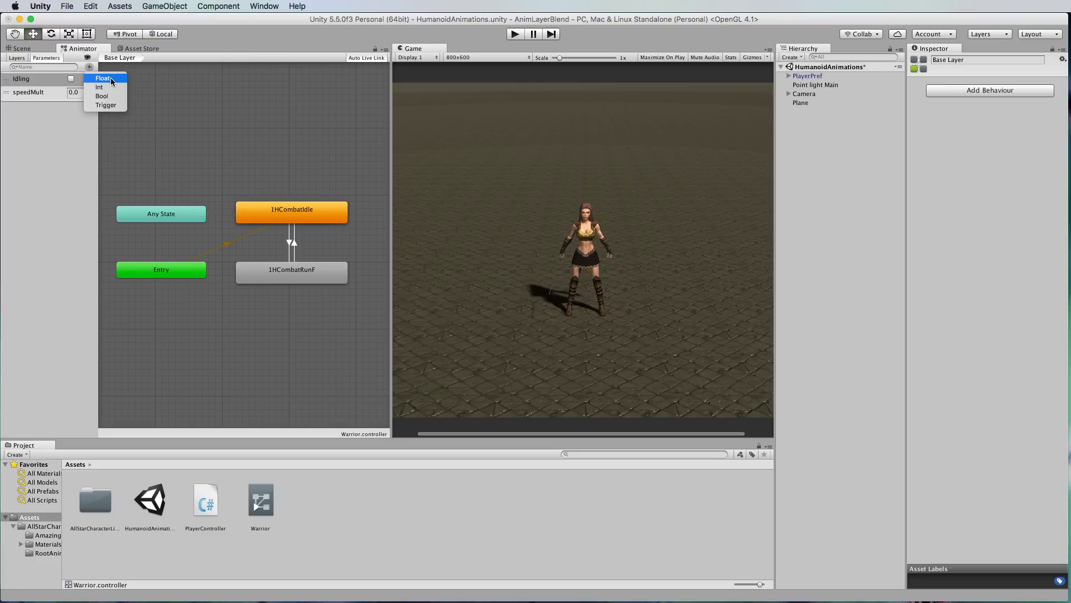
pyautogui.click(43, 96)
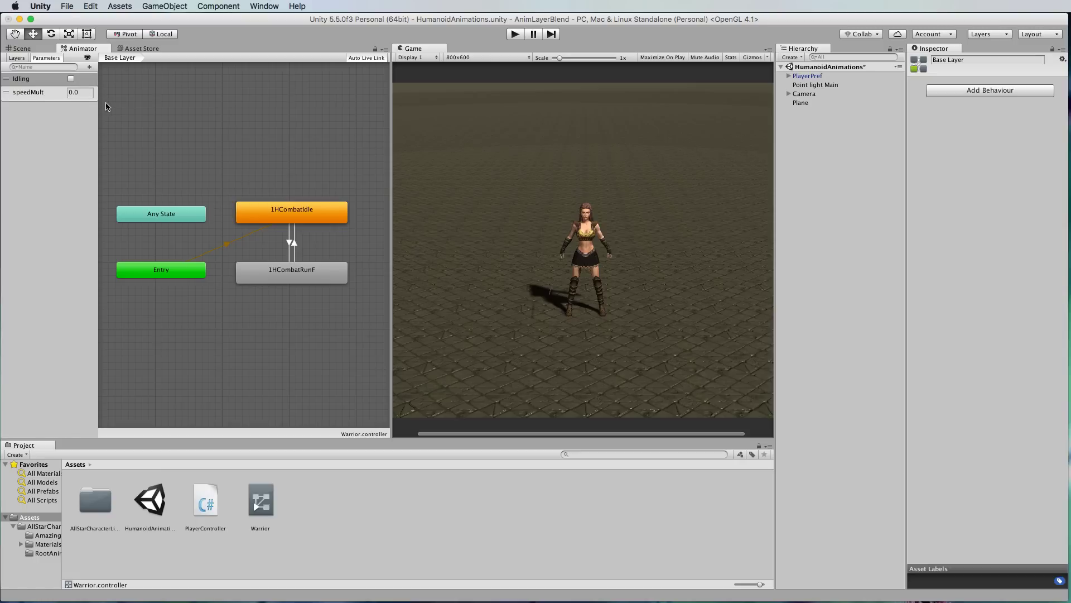
# Drive the 1HCombatRunF state's speed Multiplier with the speedMult parameter
pyautogui.click(298, 277)
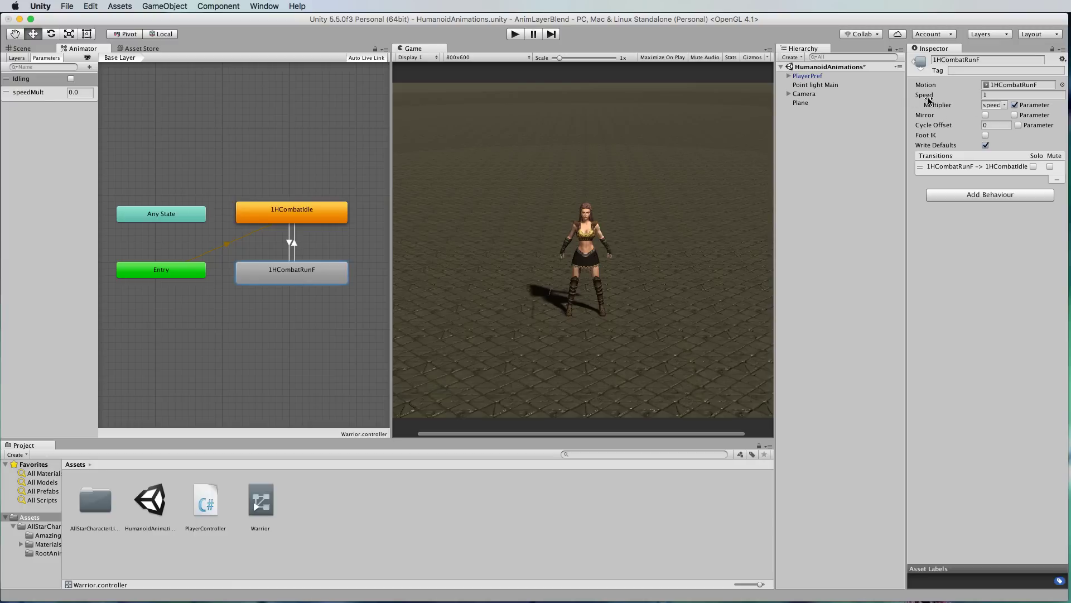
pyautogui.click(1005, 105)
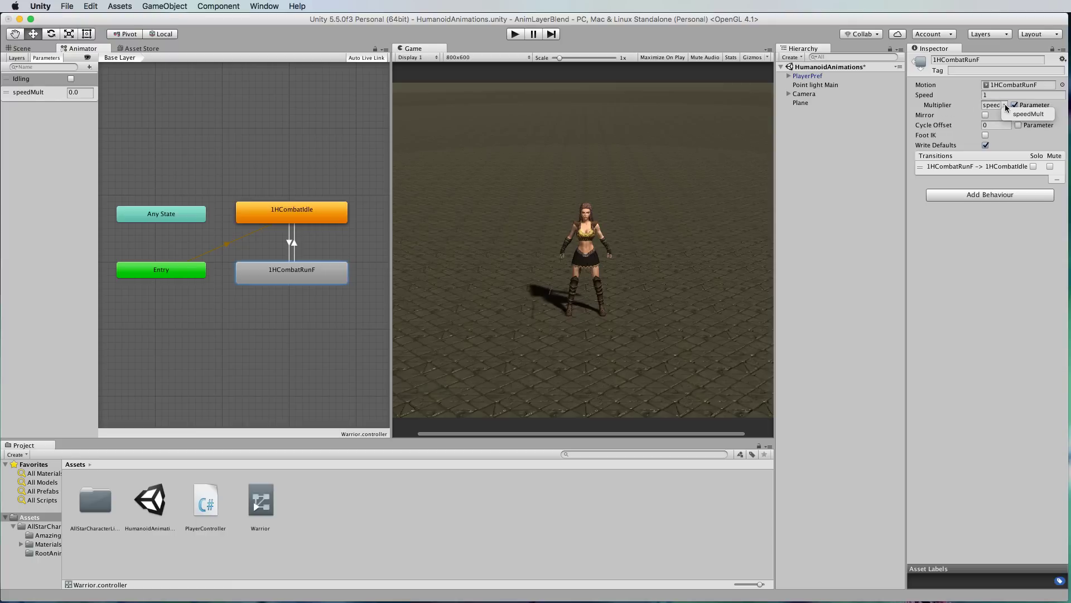
pyautogui.click(1045, 115)
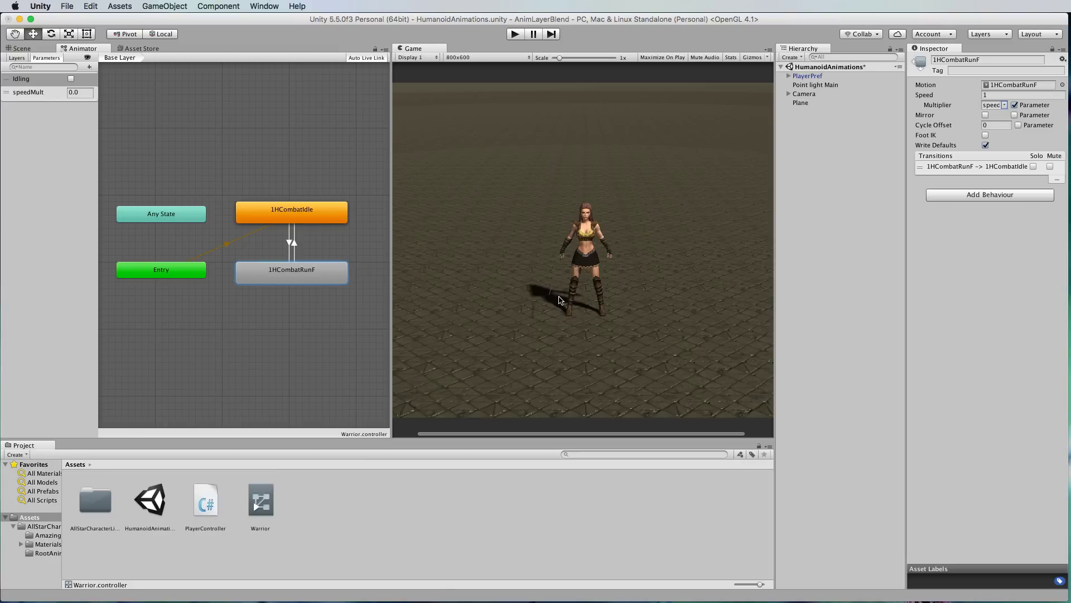
# Open PlayerController.cs in Sublime Text and highlight the line setting the speedMult float
pyautogui.click(207, 501)
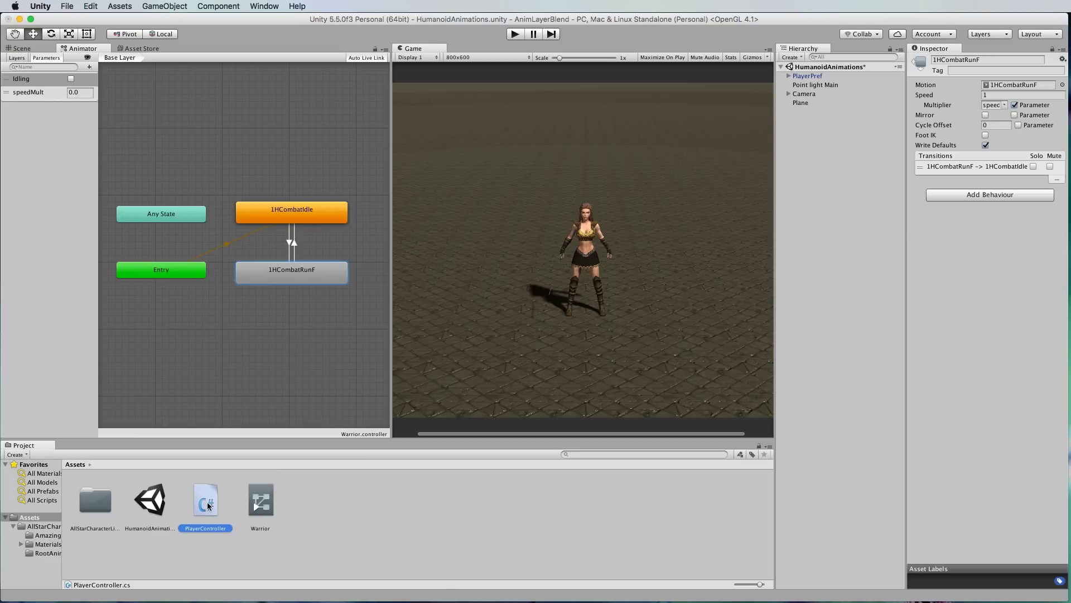
pyautogui.doubleClick(207, 501)
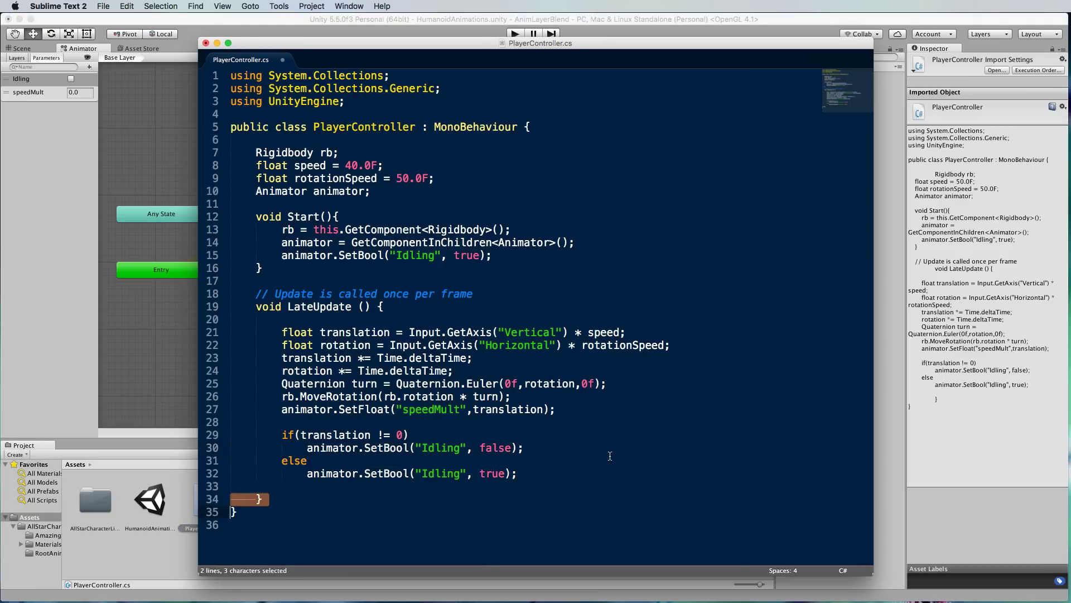
pyautogui.moveTo(279, 408); pyautogui.dragTo(561, 412)
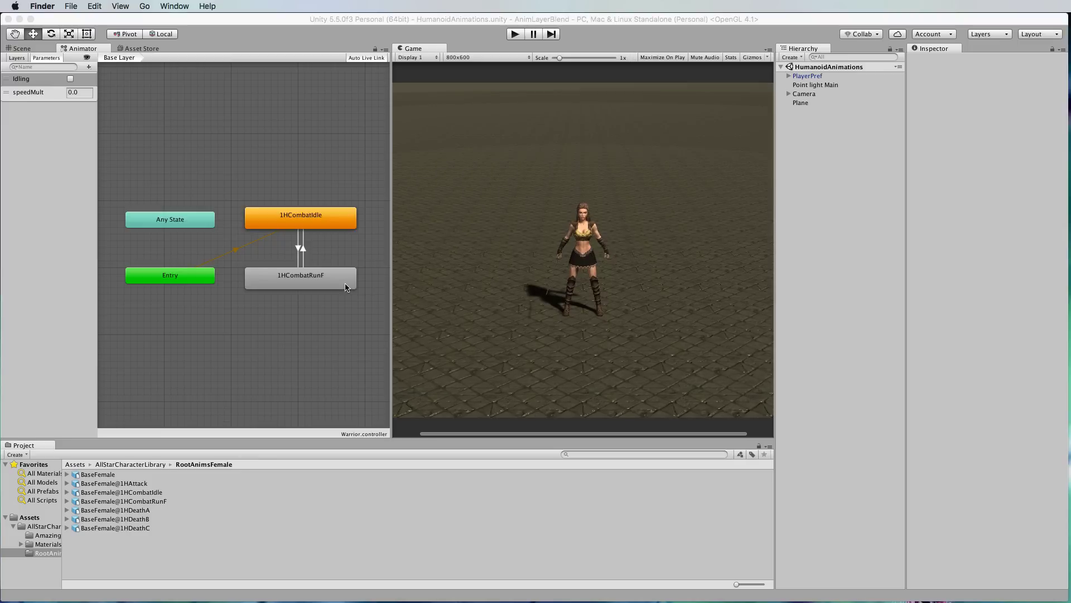
# Add BaseFemale@1HAttack to the Base Layer as its default state, then start play mode
pyautogui.click(133, 485)
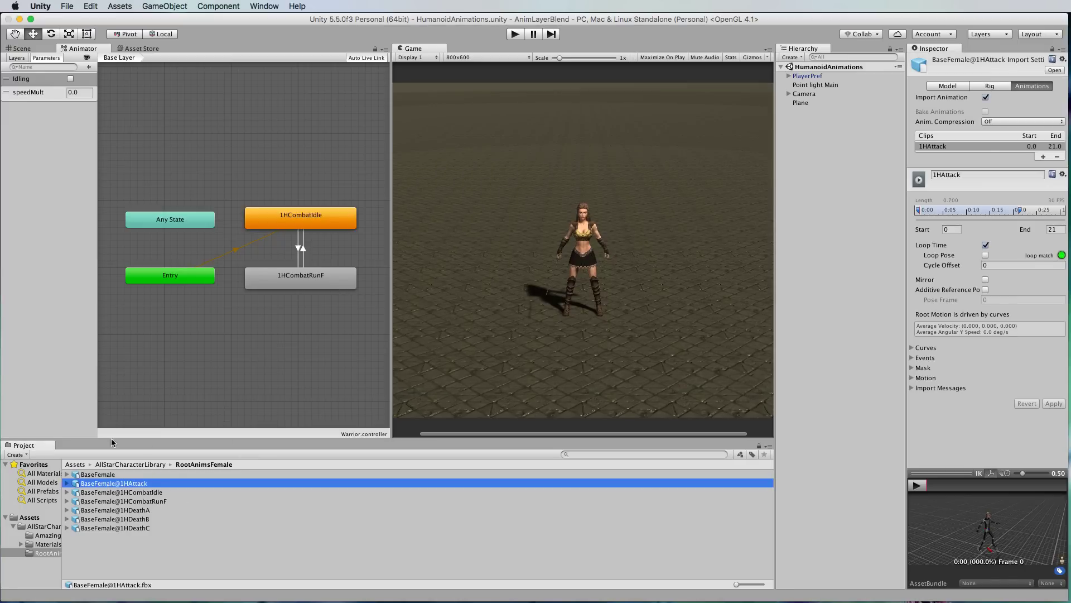
pyautogui.moveTo(100, 485); pyautogui.dragTo(248, 337)
pyautogui.rightClick(251, 344)
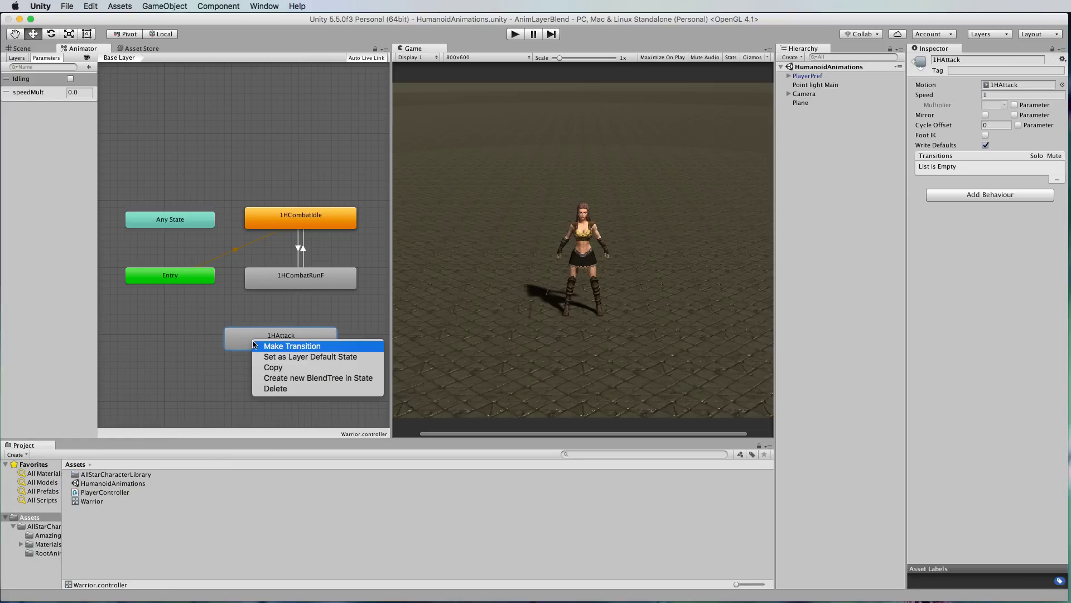
pyautogui.click(328, 361)
pyautogui.click(515, 35)
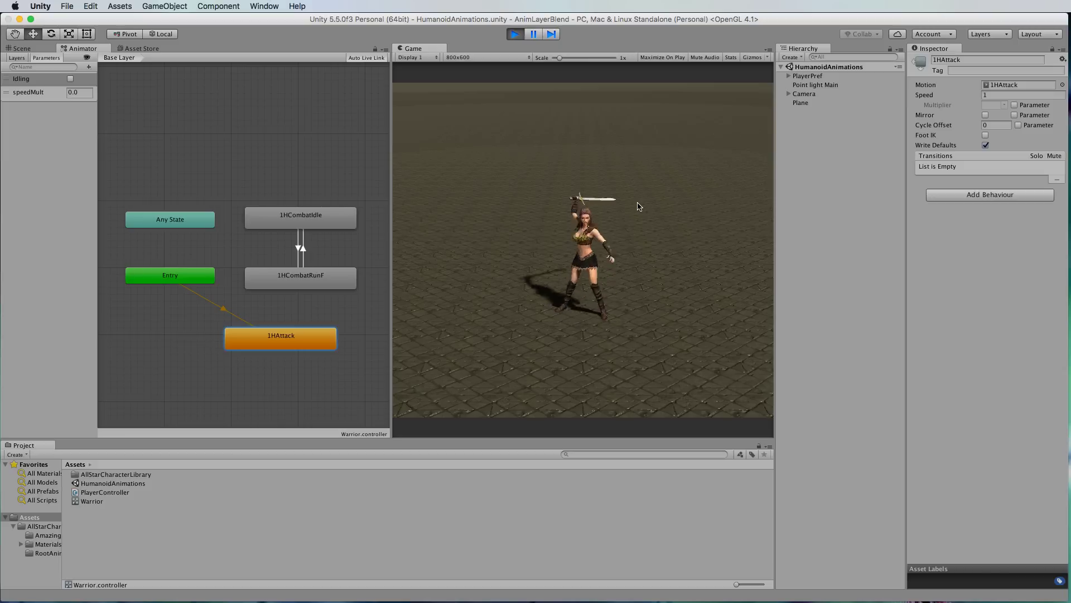
# Stop play mode after watching the warrior's sword-swing animation
pyautogui.click(515, 35)
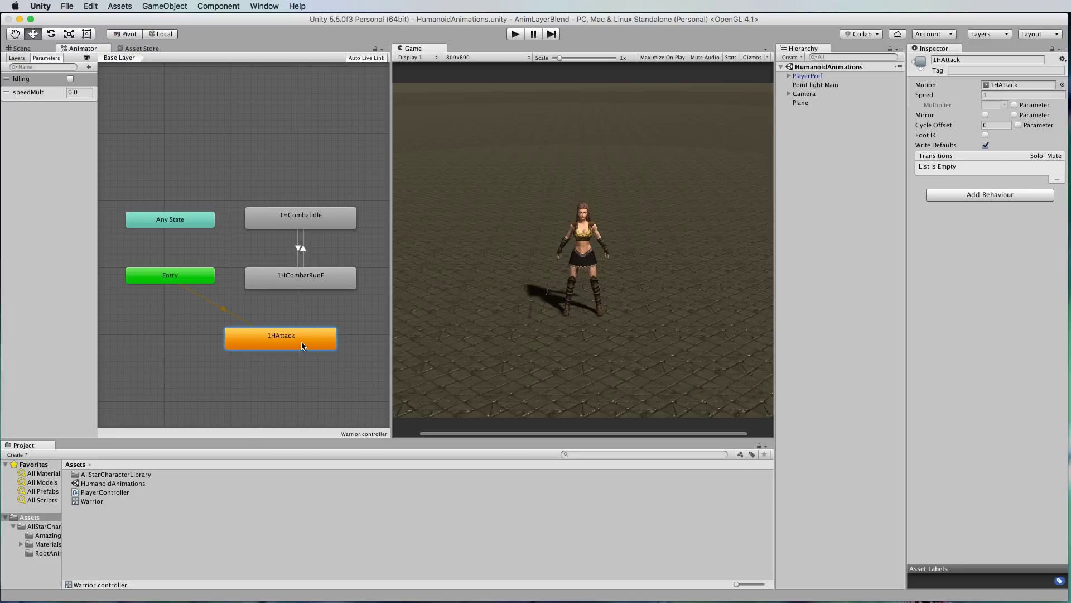
# Delete the 1HAttack state, add a layer named Attack, and view its weight 0, Override settings
pyautogui.press('Delete')
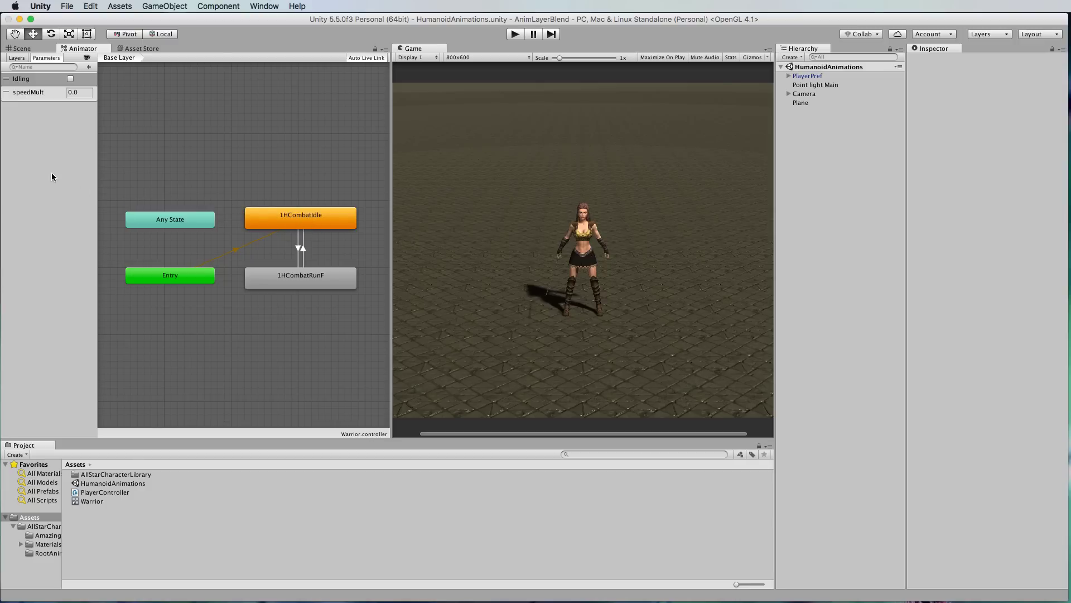
pyautogui.click(16, 58)
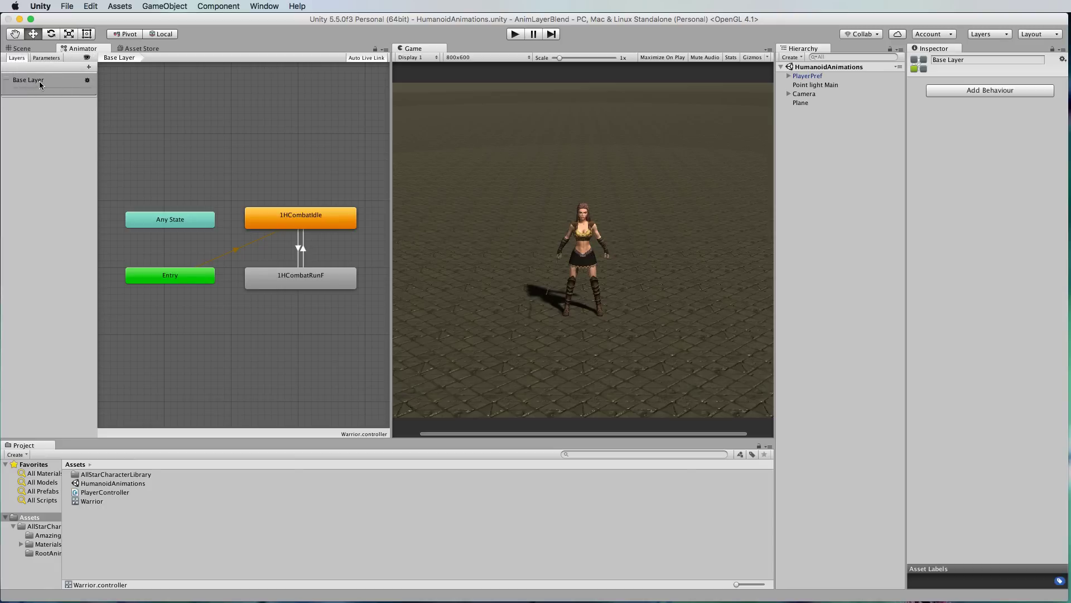
pyautogui.click(88, 67)
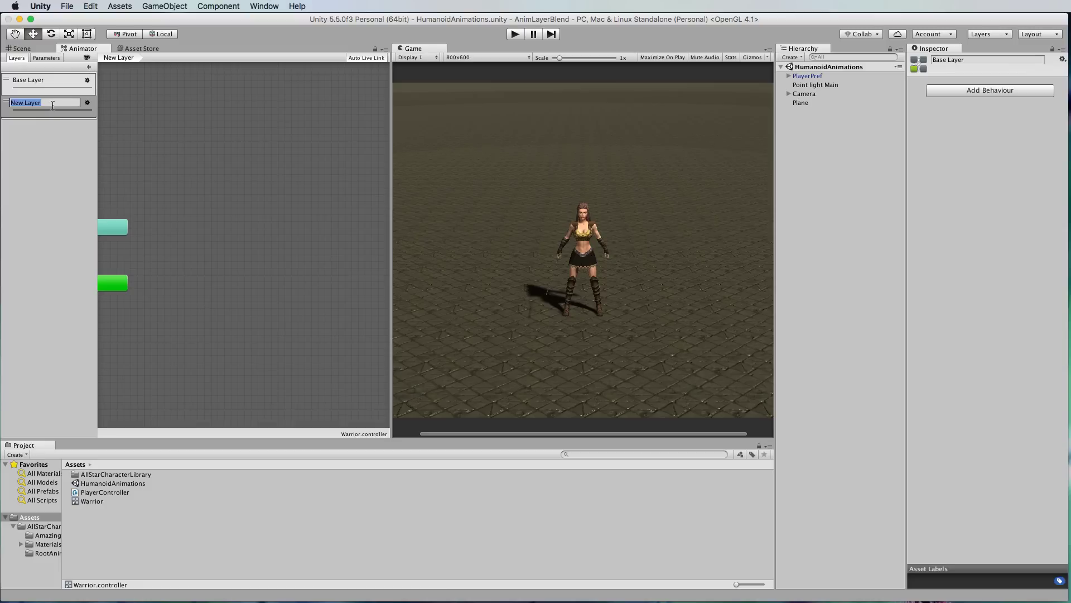
pyautogui.write('Attack')
pyautogui.press('Return')
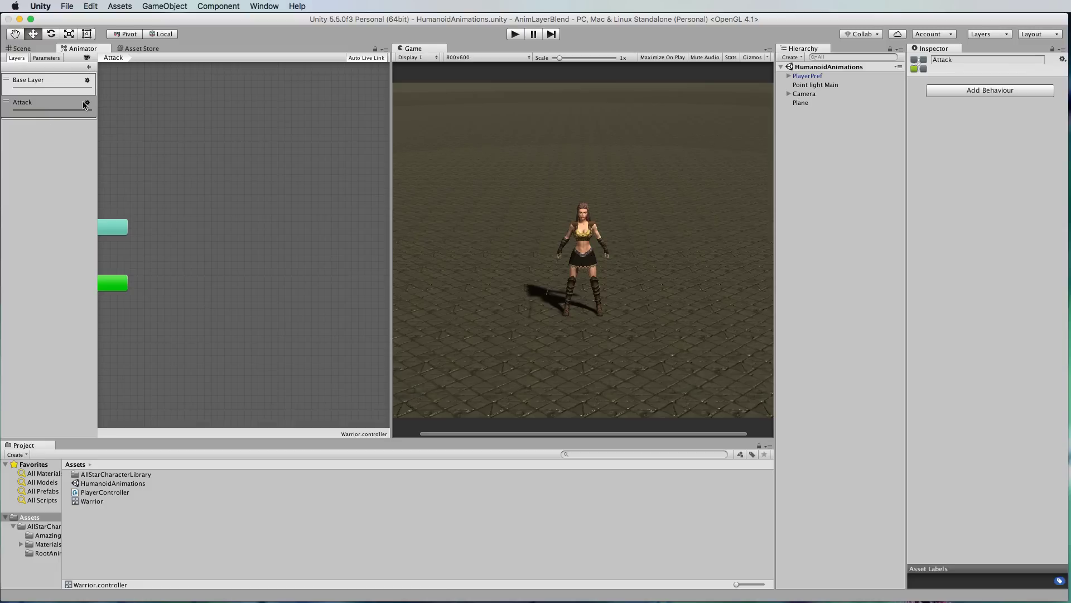
pyautogui.click(88, 103)
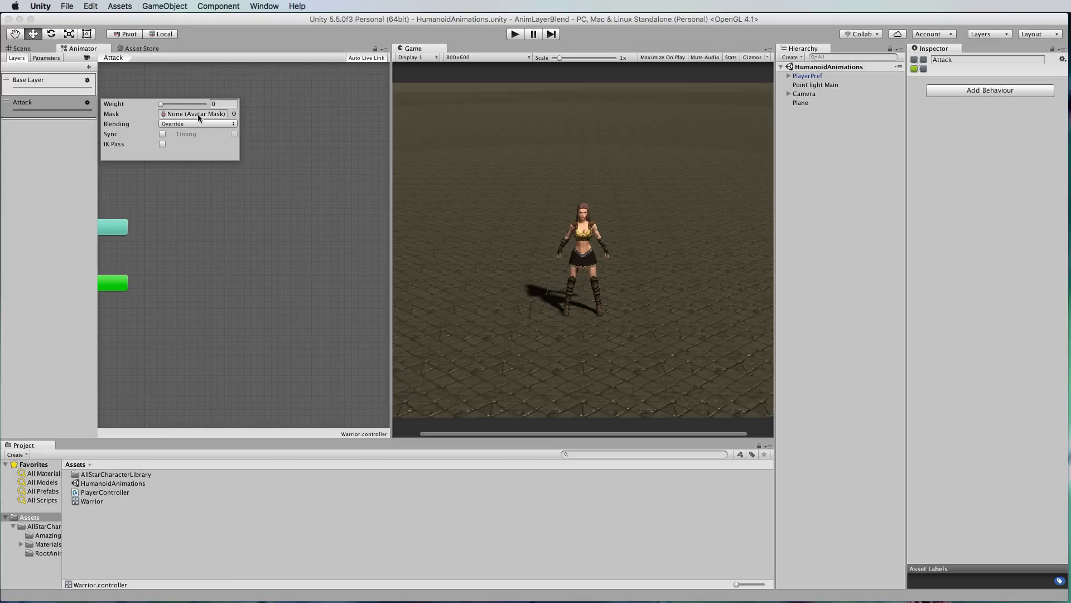
# Add a BaseFemale@1HAttack state to the Attack layer from the RootAnimsFemale folder
pyautogui.click(53, 144)
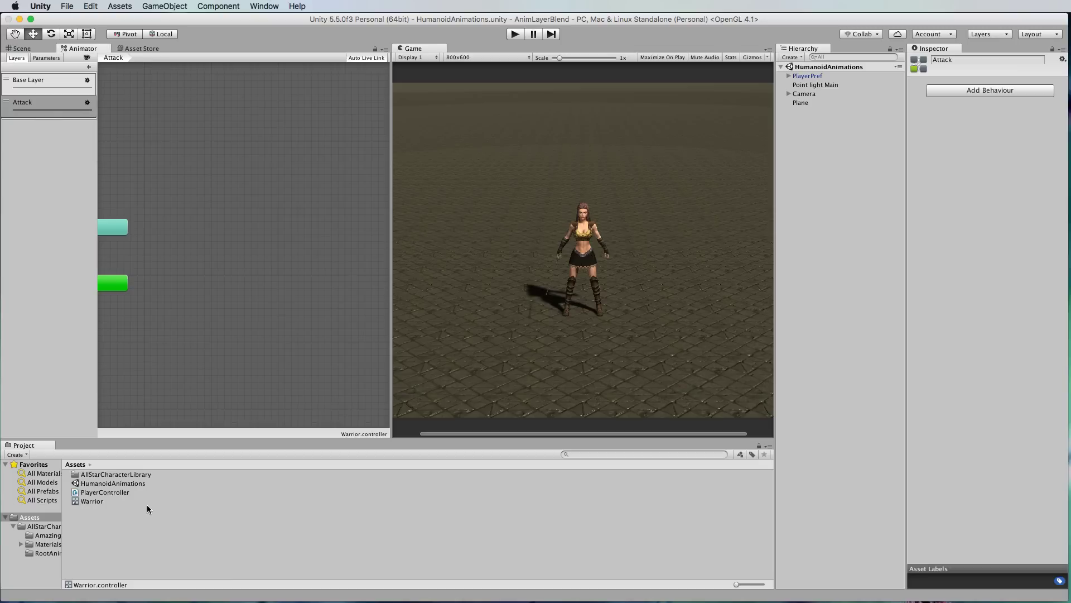
pyautogui.click(48, 552)
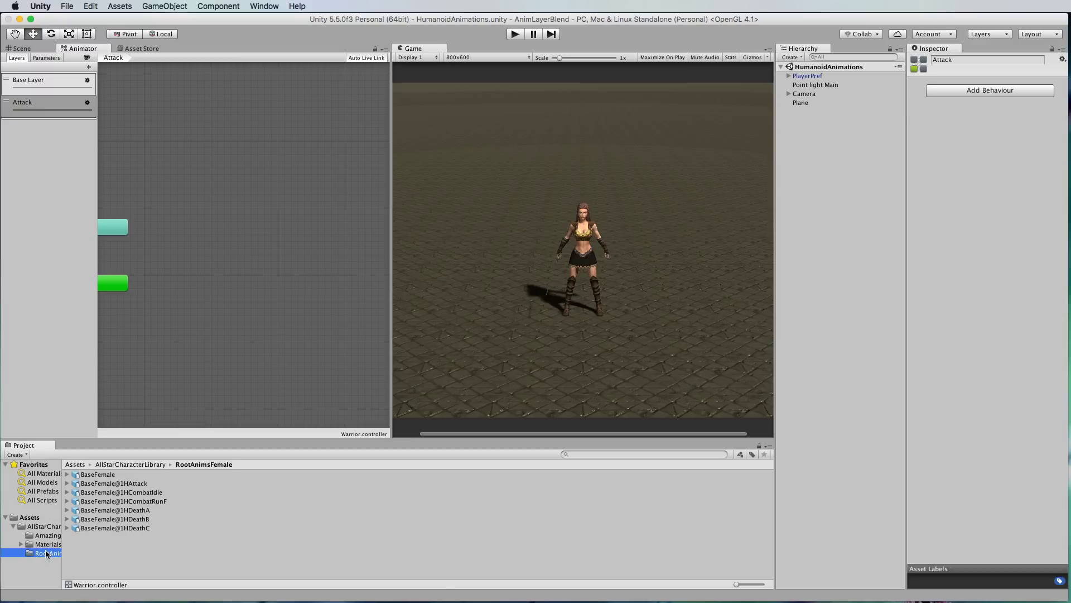
pyautogui.moveTo(101, 485); pyautogui.dragTo(232, 270)
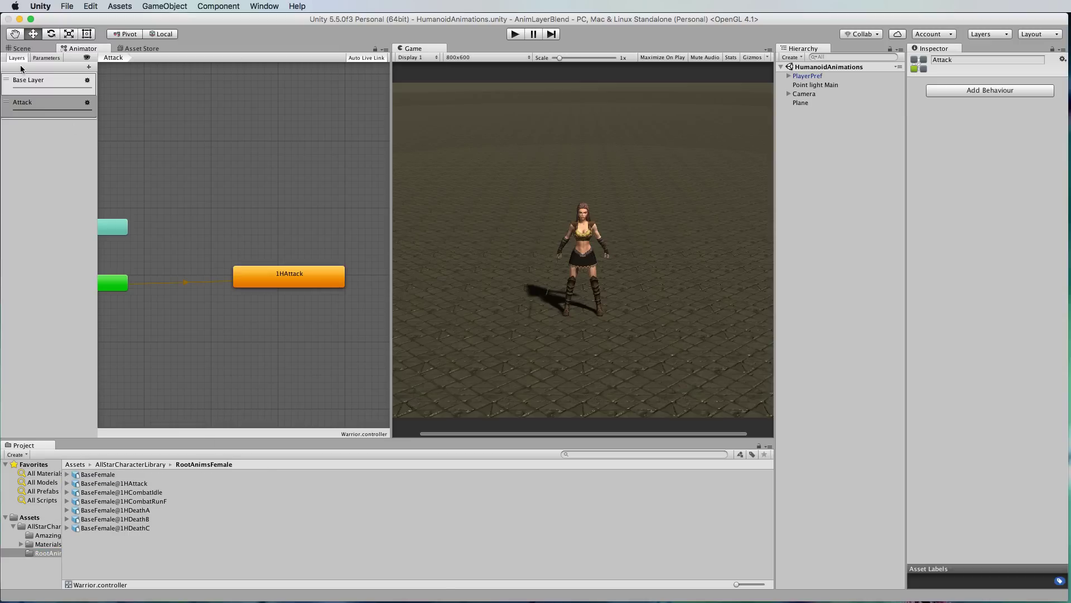
# Compare the Base Layer and Attack layer graphs, then start play mode from Base Layer
pyautogui.click(34, 81)
pyautogui.click(27, 108)
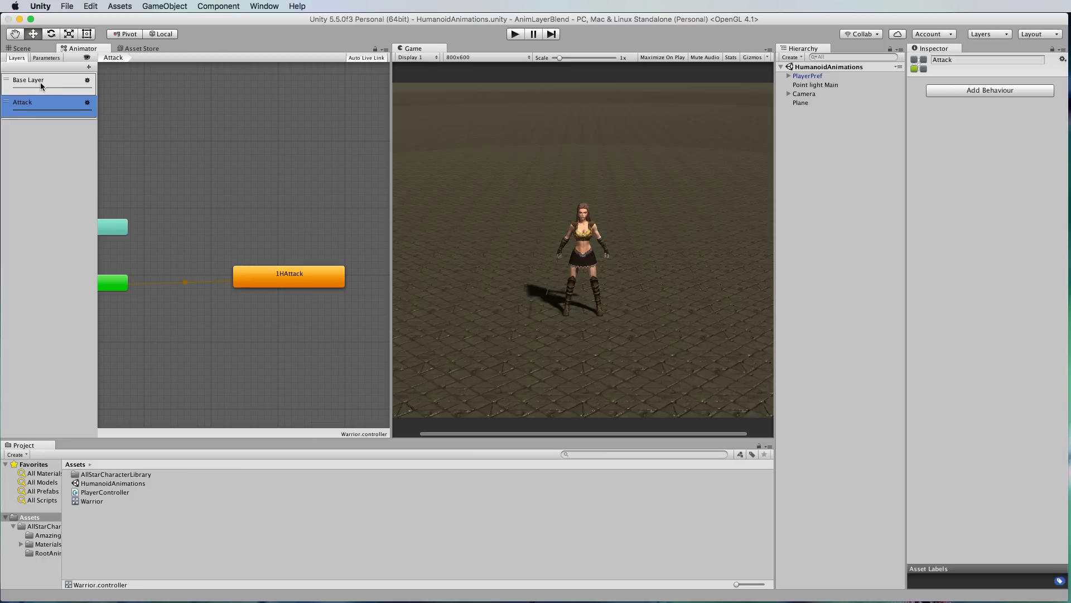
pyautogui.click(40, 81)
pyautogui.click(32, 104)
pyautogui.click(62, 79)
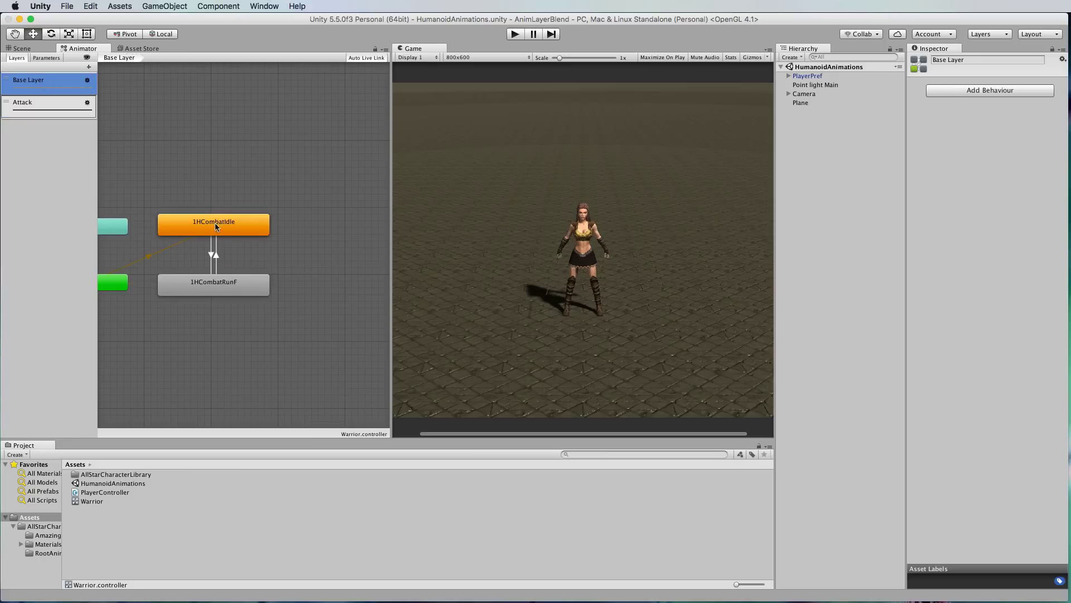
pyautogui.click(514, 34)
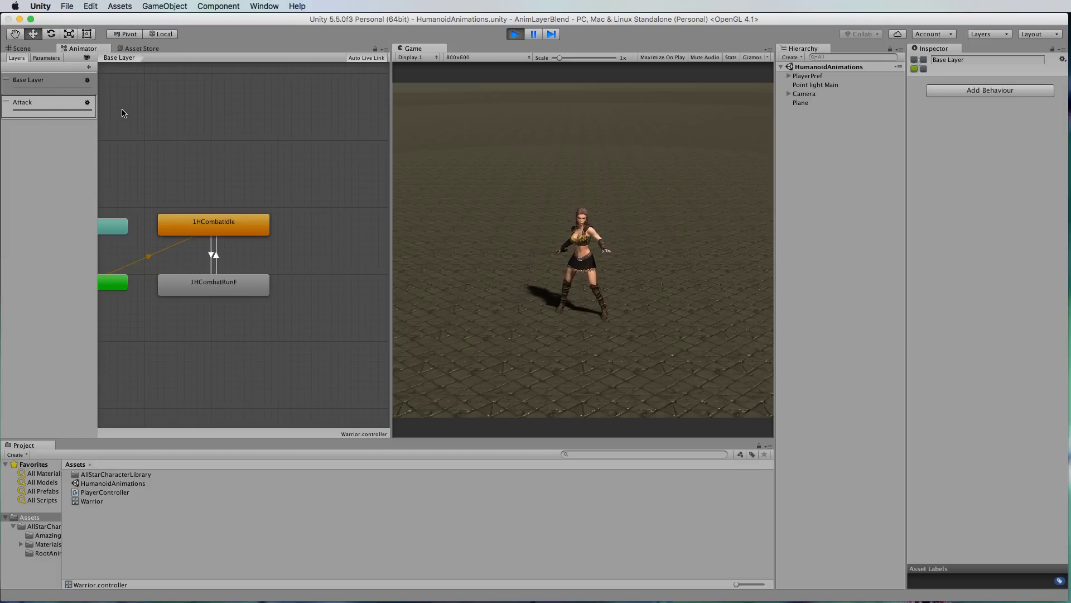
# During play, set the Attack layer's Weight to 0.3 in its layer settings
pyautogui.click(64, 109)
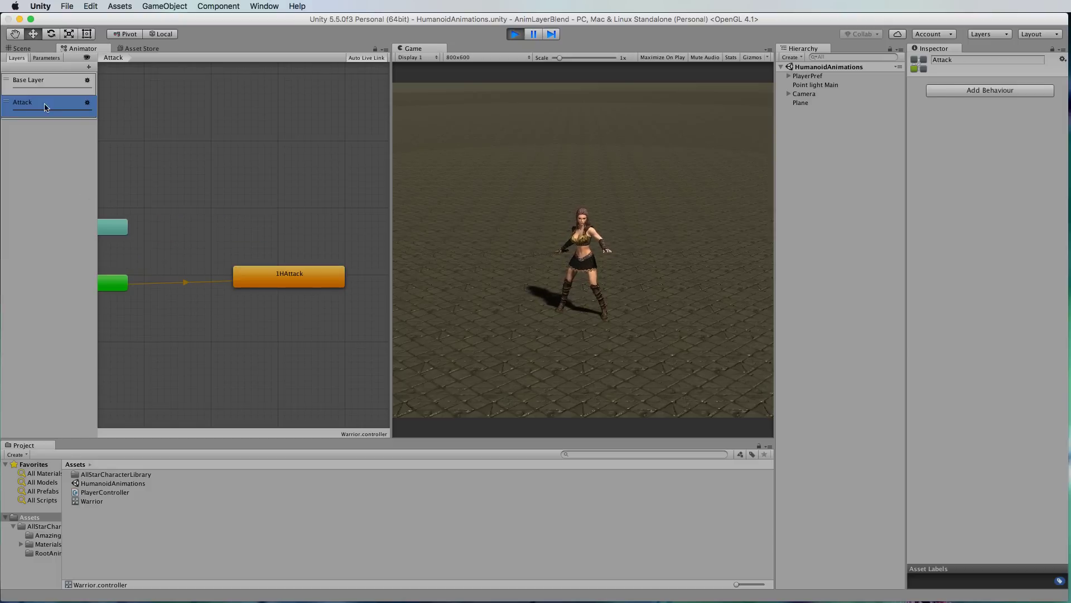
pyautogui.click(87, 103)
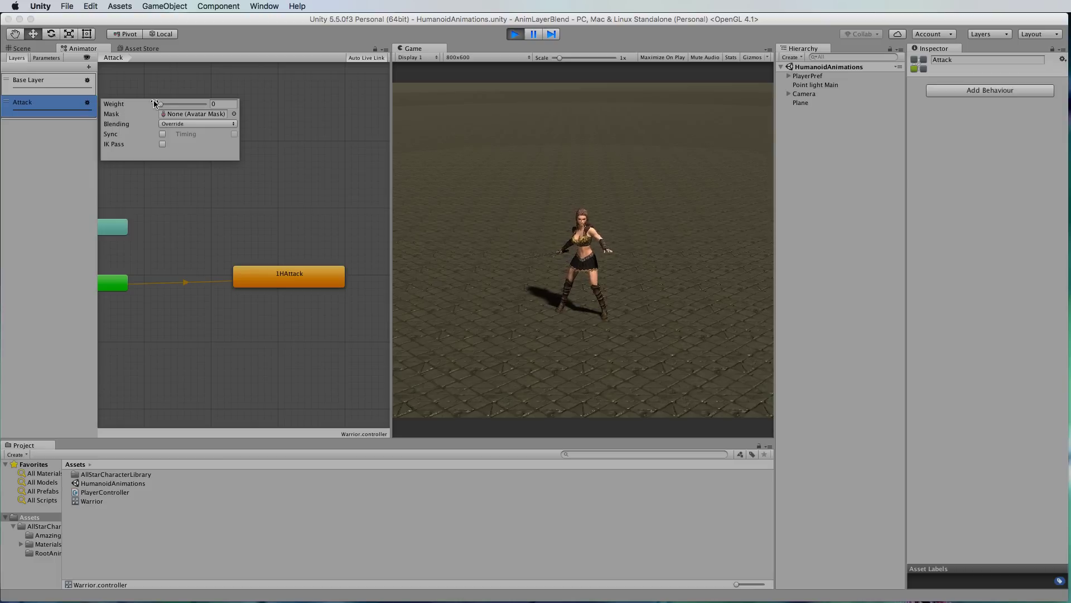
pyautogui.moveTo(163, 106); pyautogui.dragTo(210, 108)
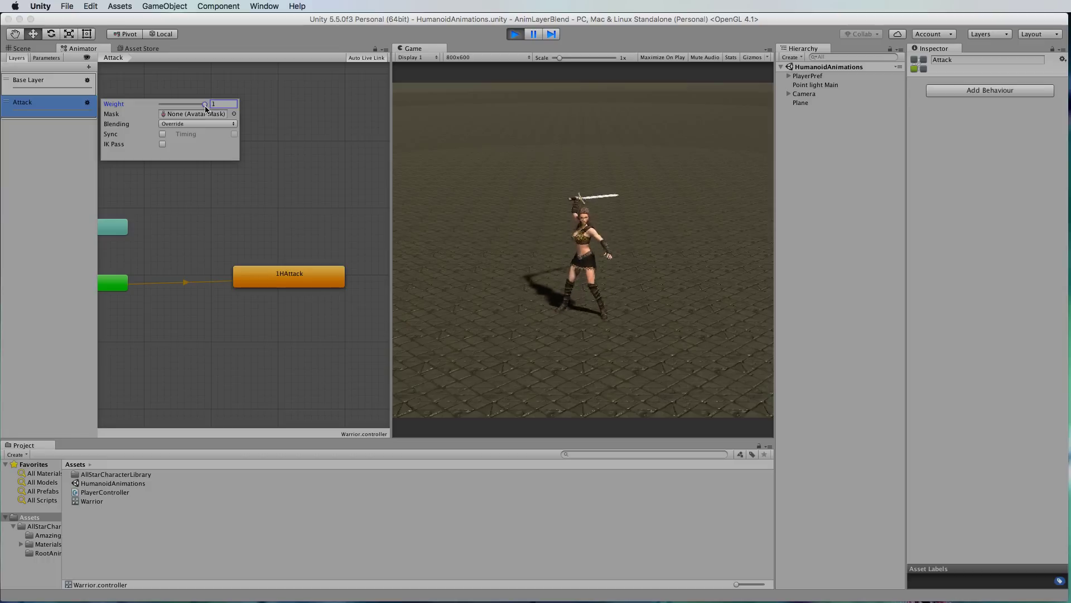
pyautogui.moveTo(205, 107); pyautogui.dragTo(169, 107)
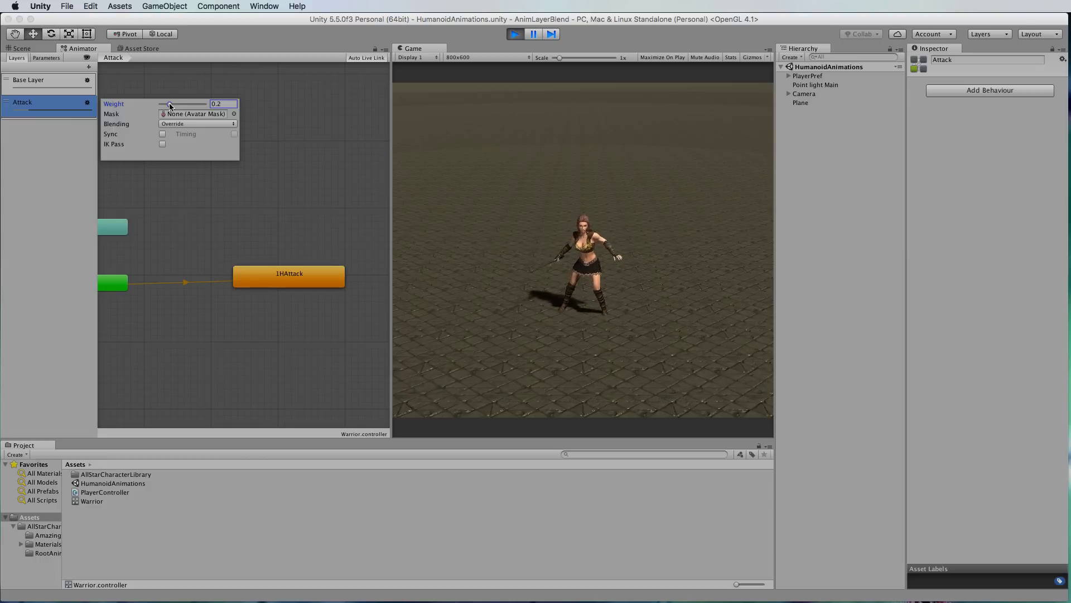
pyautogui.moveTo(170, 104); pyautogui.dragTo(174, 104)
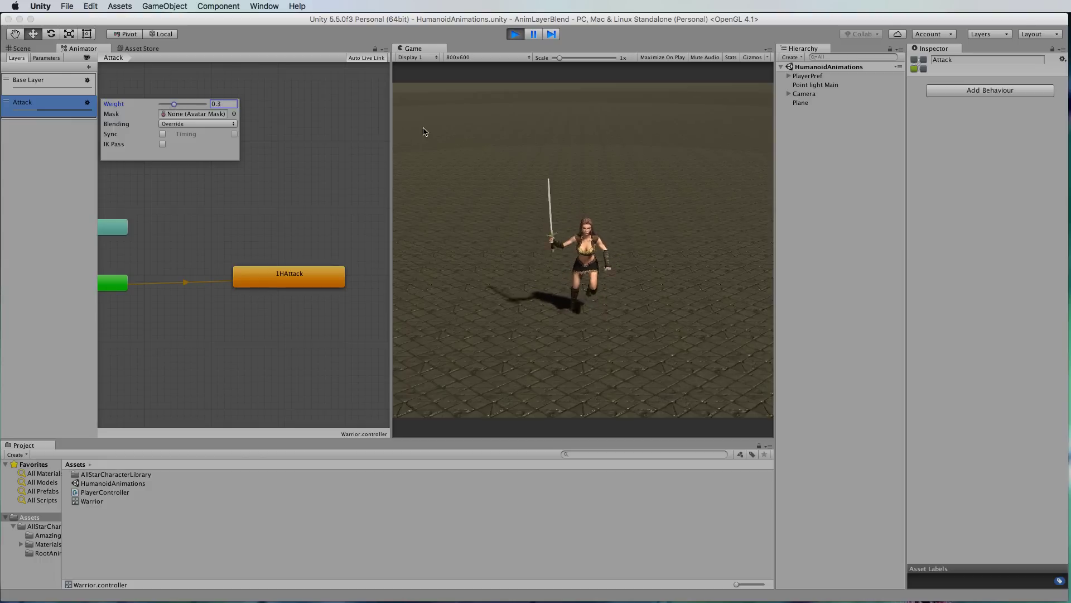
pyautogui.click(518, 149)
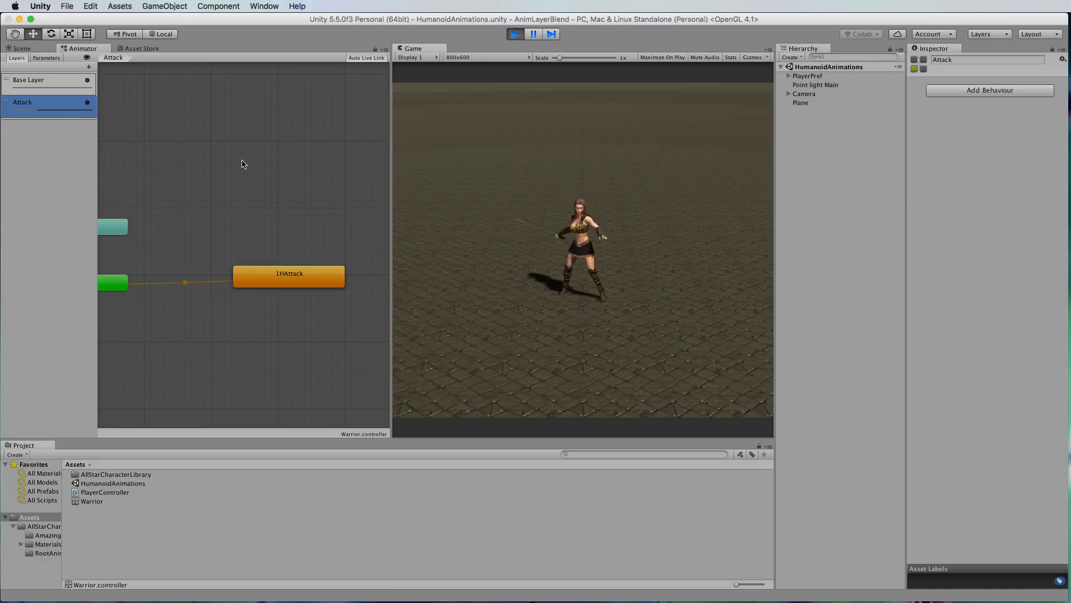
# Set the Attack layer's weight to 1 so the warrior raises her sword
pyautogui.click(87, 103)
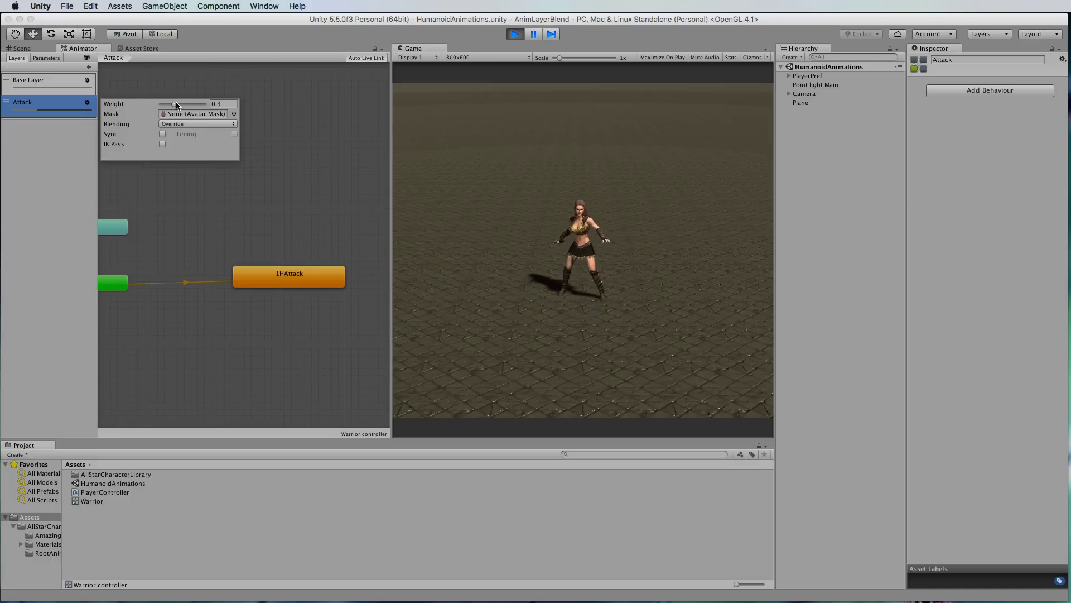
pyautogui.moveTo(173, 105); pyautogui.dragTo(215, 105)
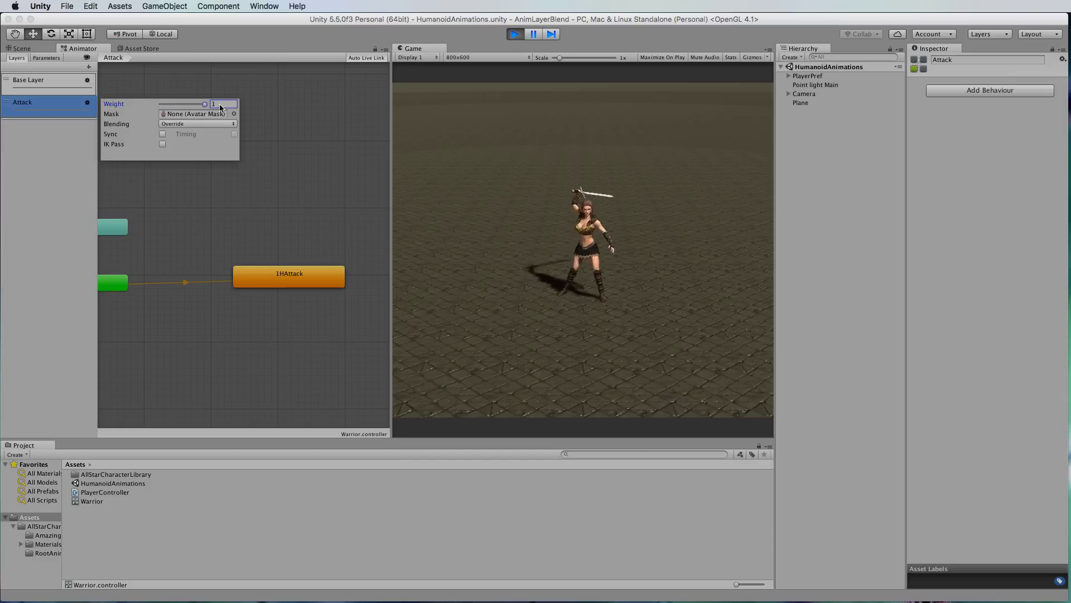
pyautogui.click(471, 188)
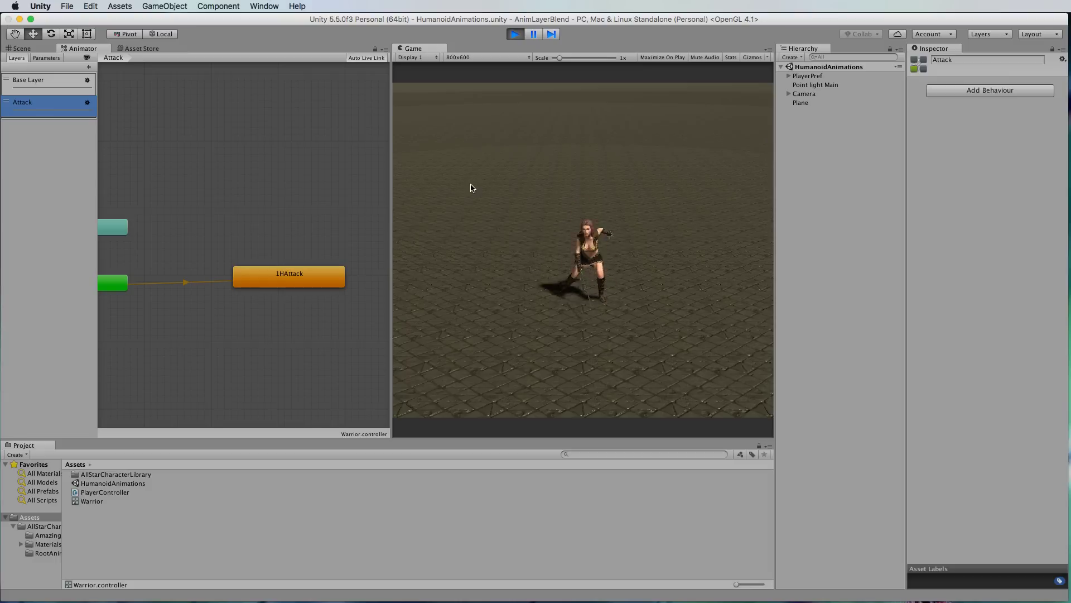
# Review the Attack layer settings and exit Play mode with Cmd+P
pyautogui.click(88, 103)
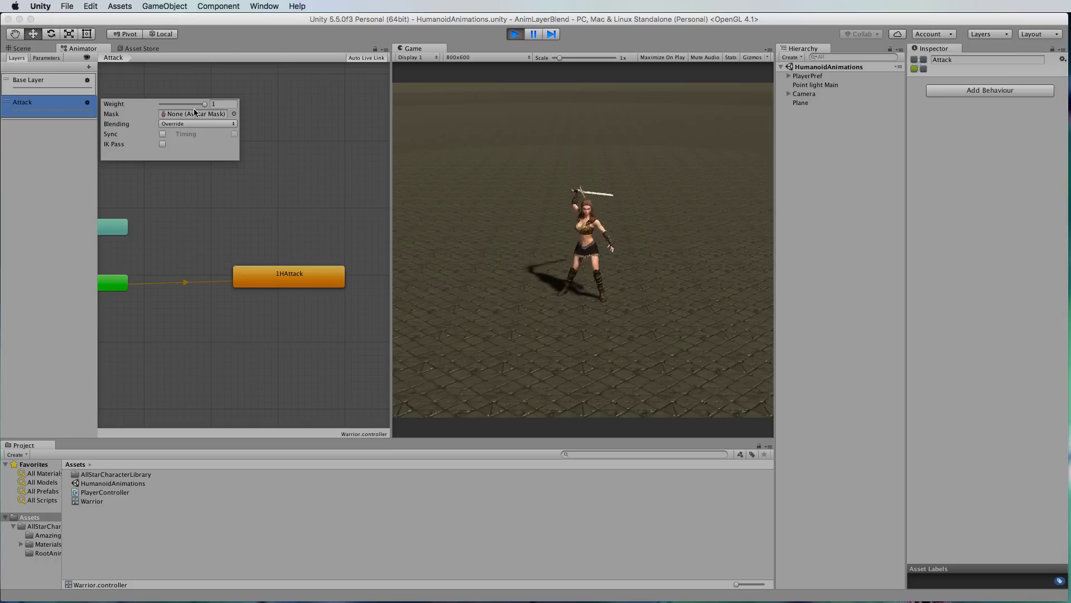
pyautogui.click(690, 287)
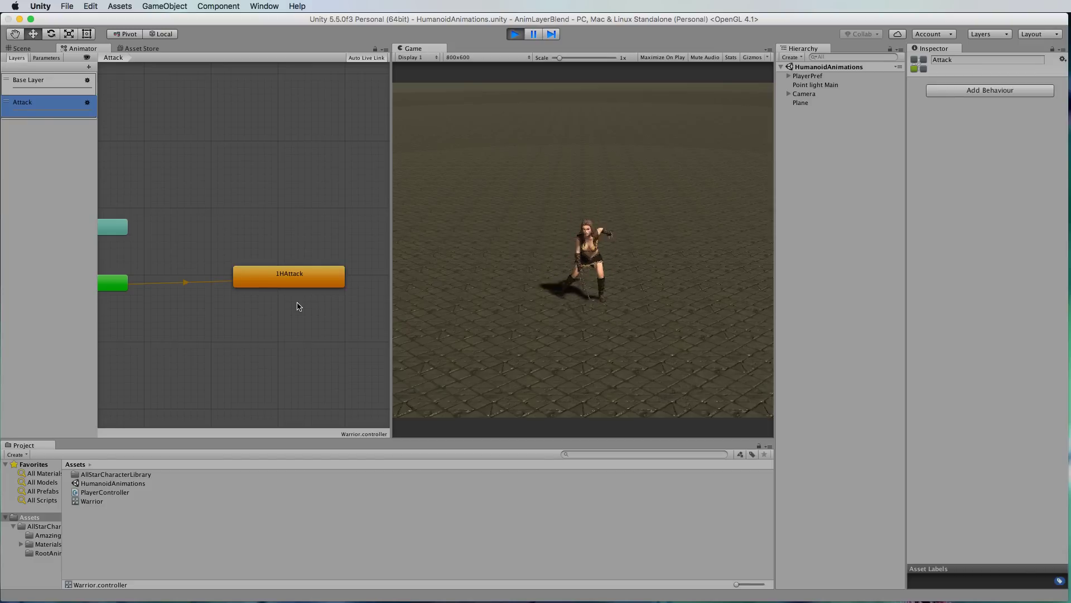
pyautogui.press('super+p')
pyautogui.click(87, 103)
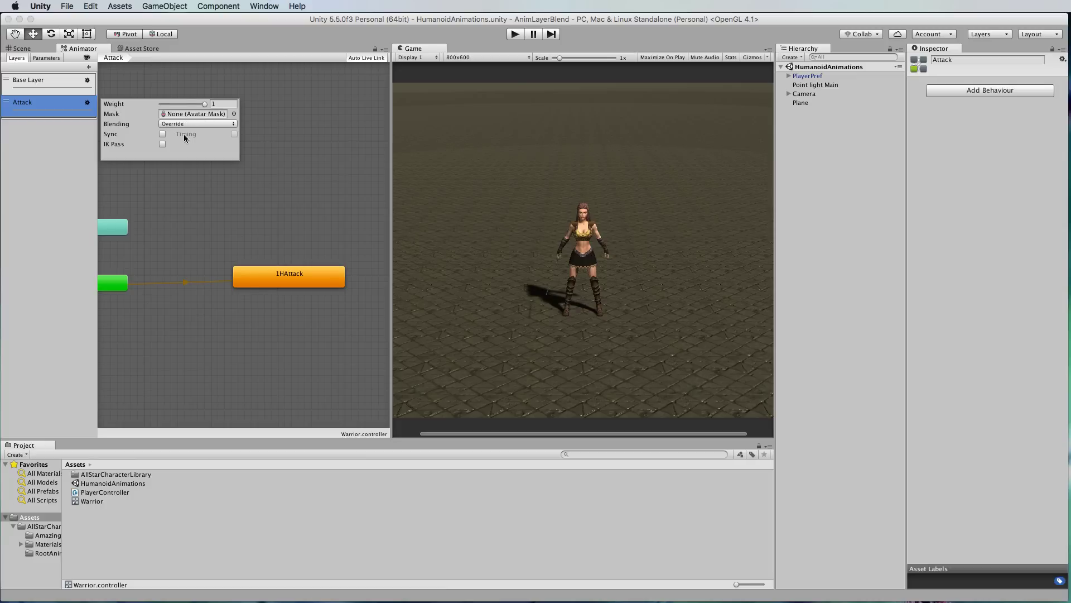
# Create a new Avatar Mask asset in the Project panel and name it 'Attacking'
pyautogui.click(28, 454)
pyautogui.click(28, 455)
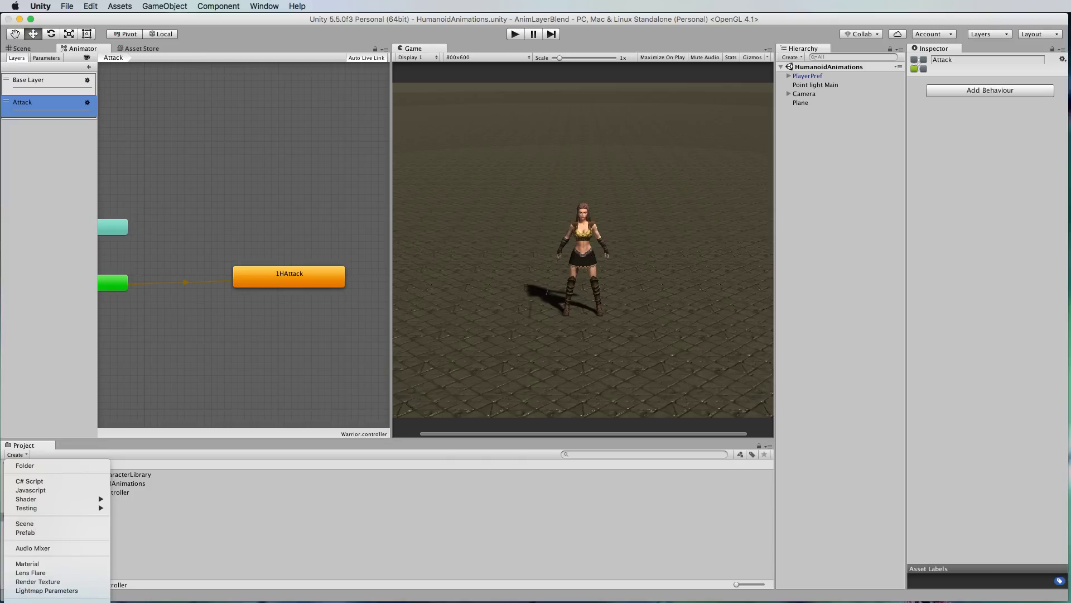
pyautogui.click(96, 564)
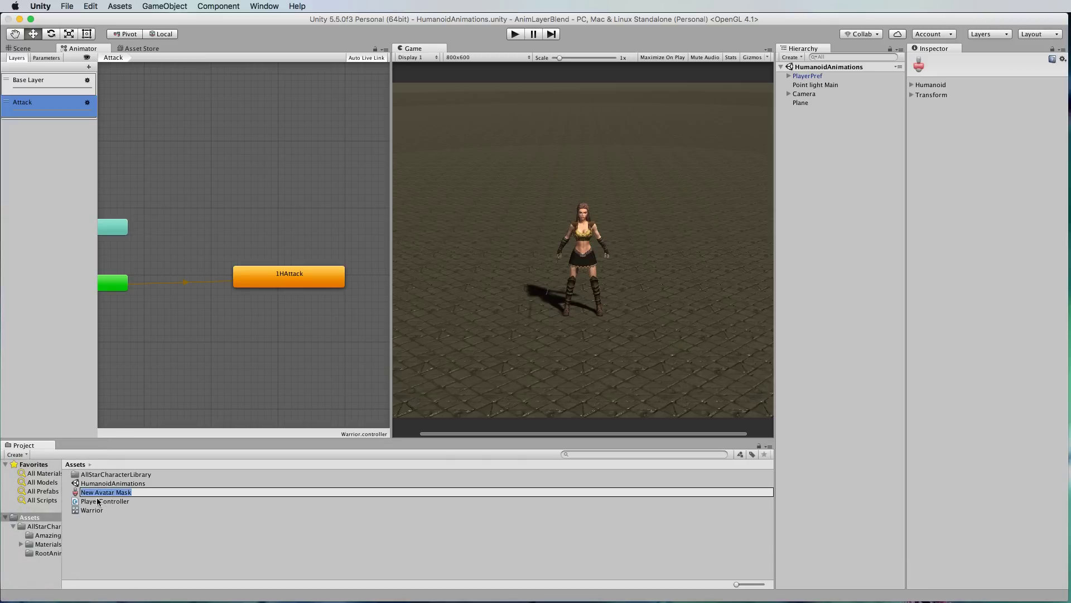
pyautogui.write('Attacking')
pyautogui.press('Return')
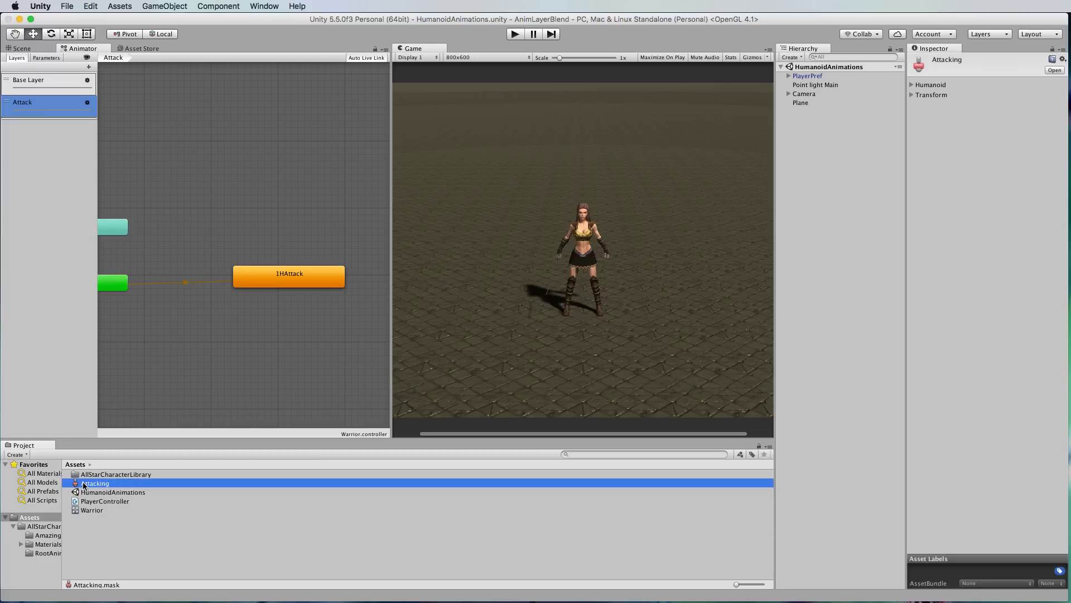
# Select the Attacking mask and expand its Humanoid body figure in the Inspector
pyautogui.click(78, 484)
pyautogui.click(911, 88)
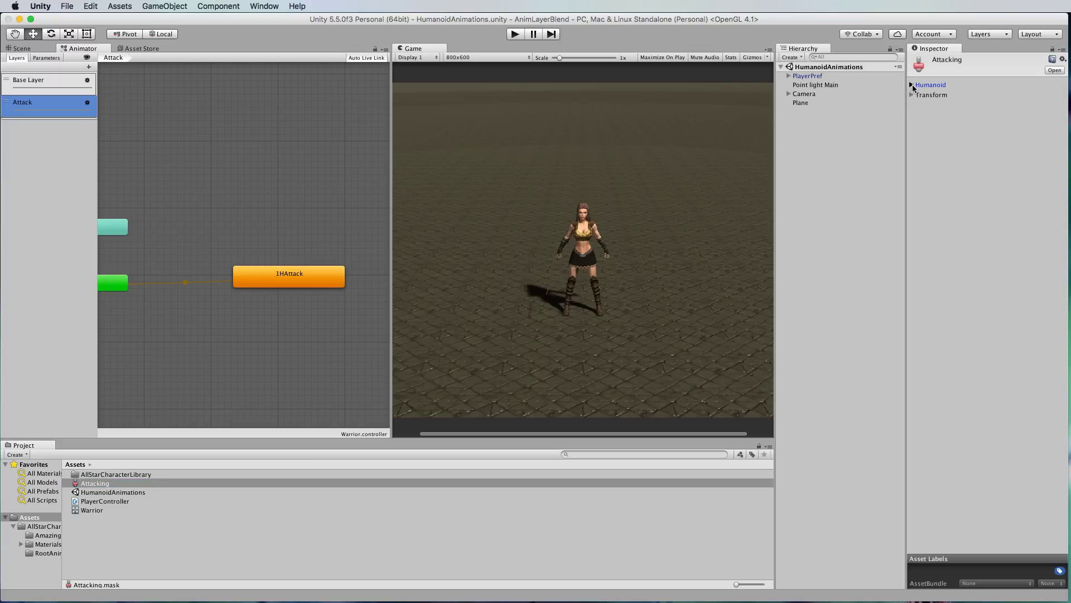
pyautogui.click(912, 86)
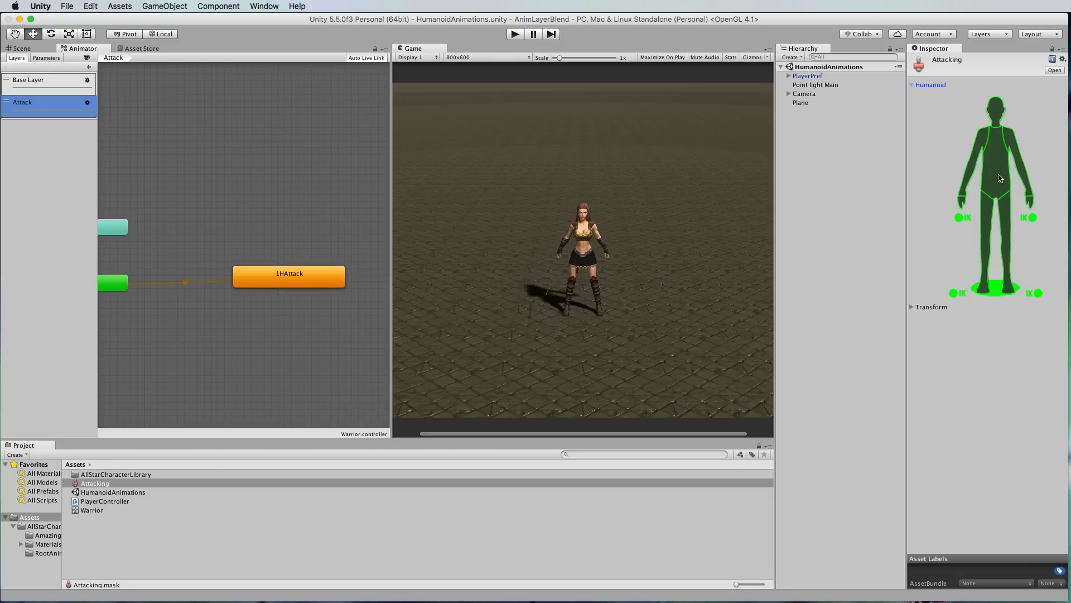
# Exclude both legs, both foot IK targets and the root from the Attacking mask
pyautogui.click(991, 241)
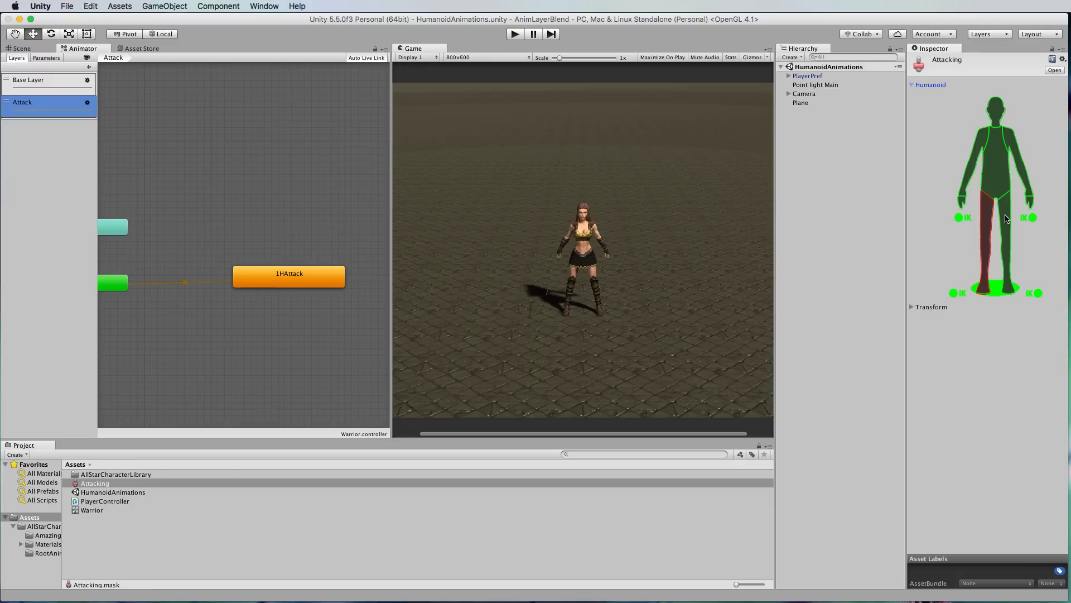
pyautogui.click(1006, 218)
pyautogui.click(1037, 293)
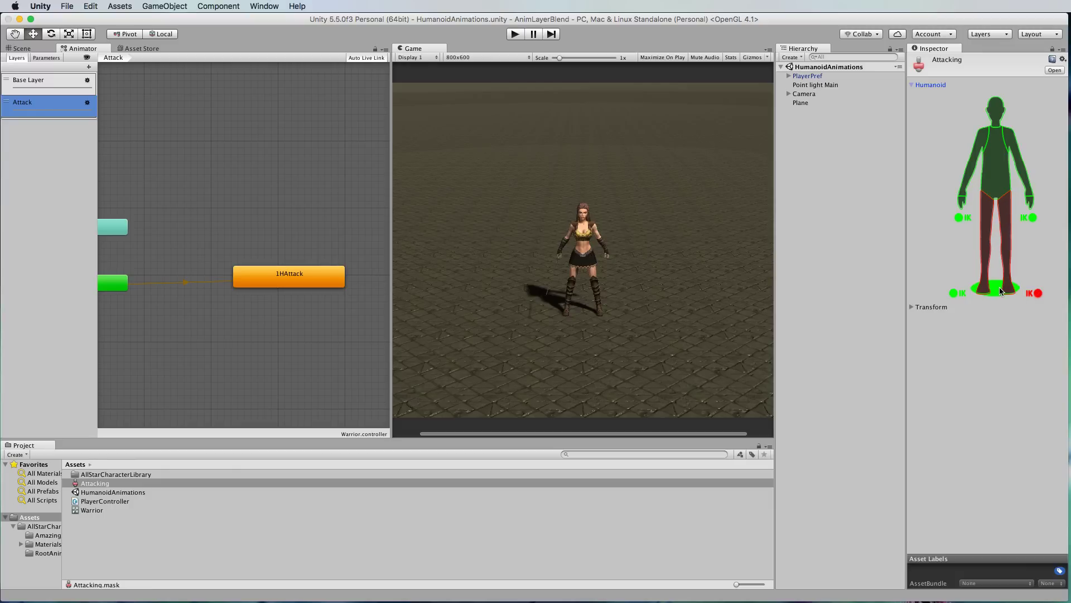
pyautogui.click(954, 293)
pyautogui.click(993, 289)
# Assign the Attacking avatar mask to the Attack layer's Mask field
pyautogui.click(88, 102)
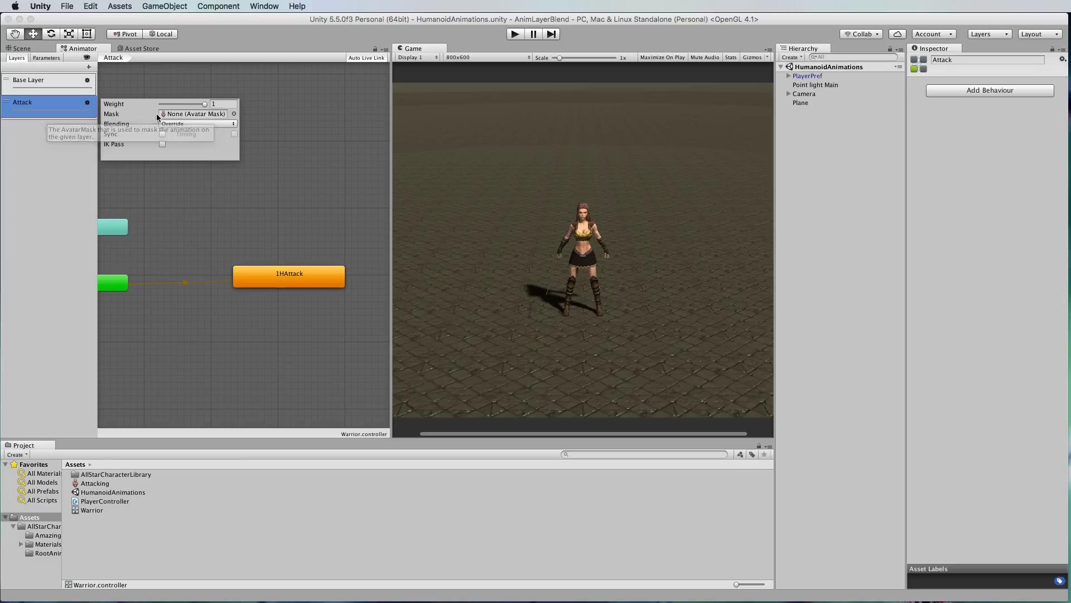
pyautogui.click(234, 114)
pyautogui.click(457, 183)
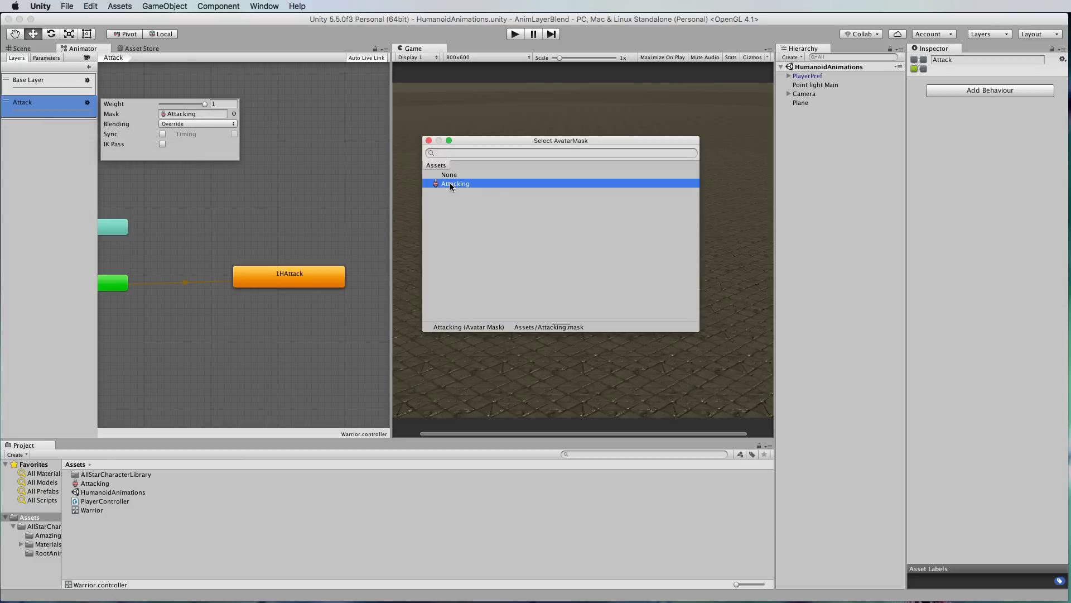
pyautogui.doubleClick(450, 182)
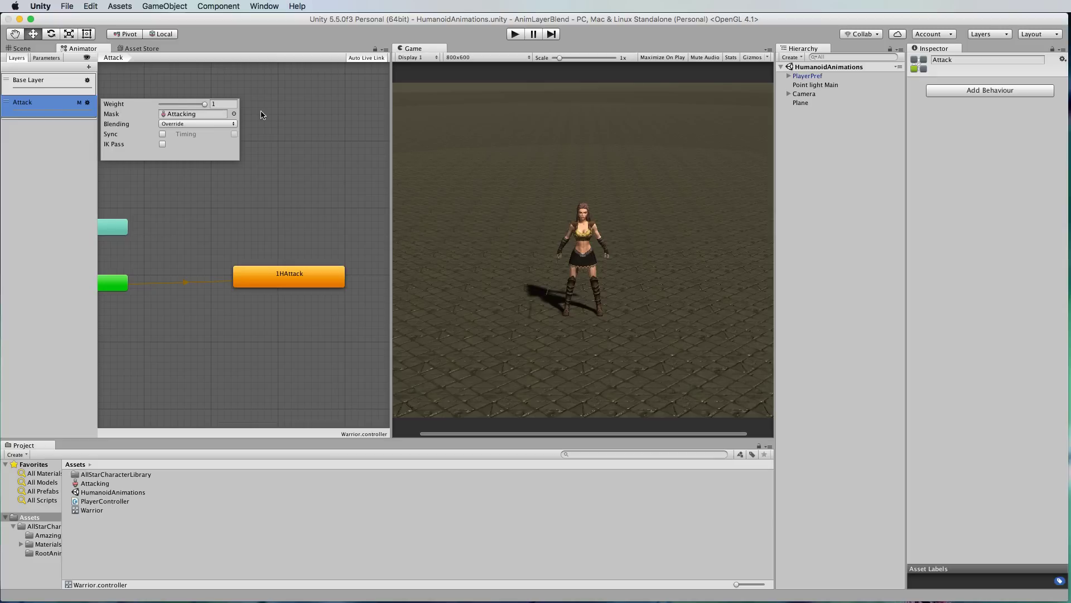
pyautogui.click(517, 36)
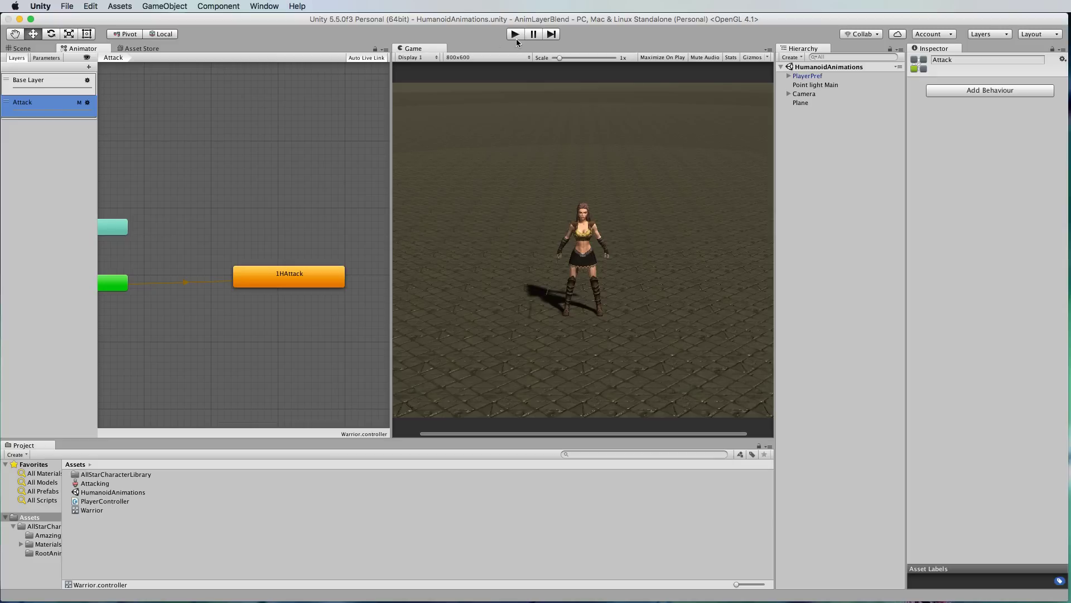
pyautogui.click(516, 35)
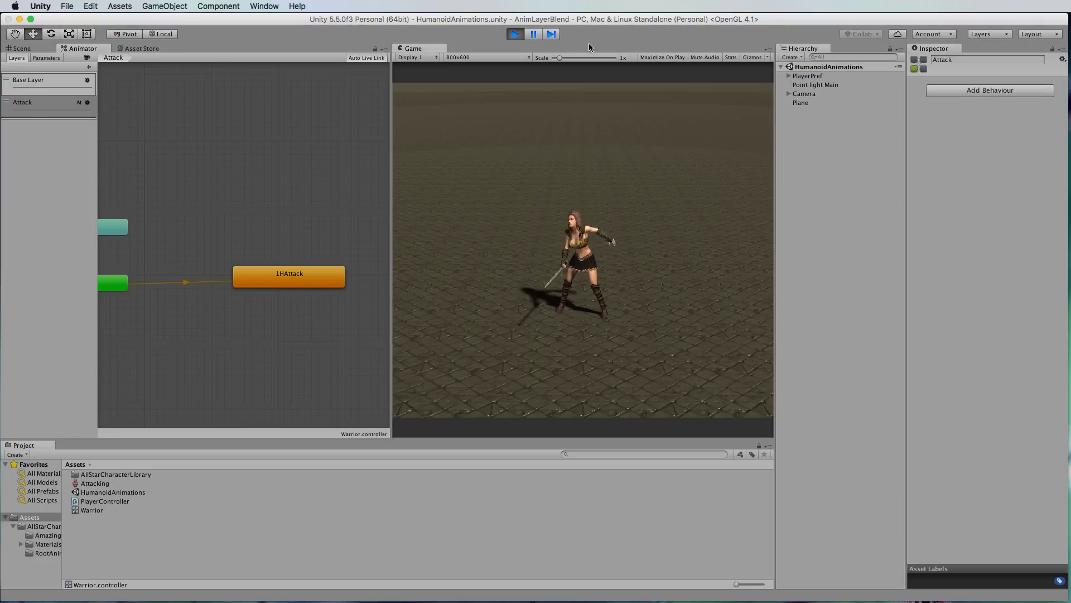
pyautogui.press('Down')
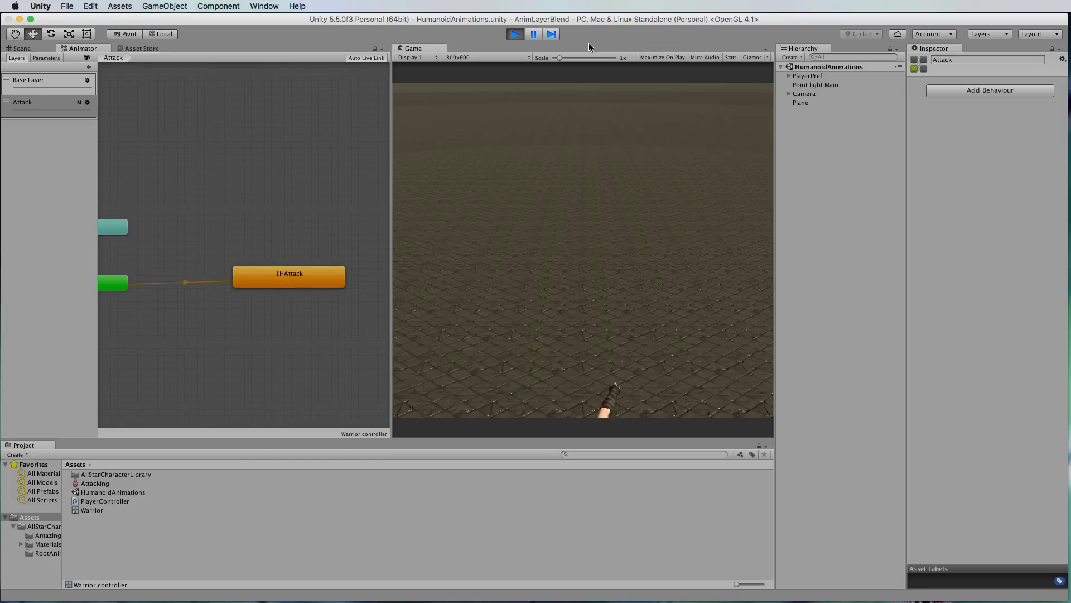
pyautogui.press('Up')
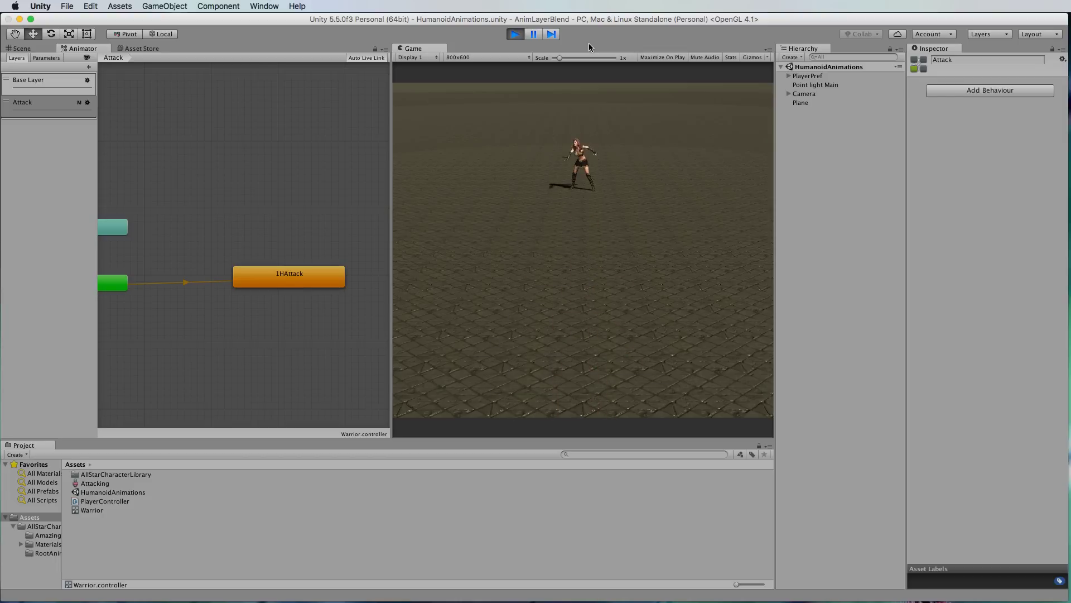
pyautogui.press('Down')
pyautogui.press('Up')
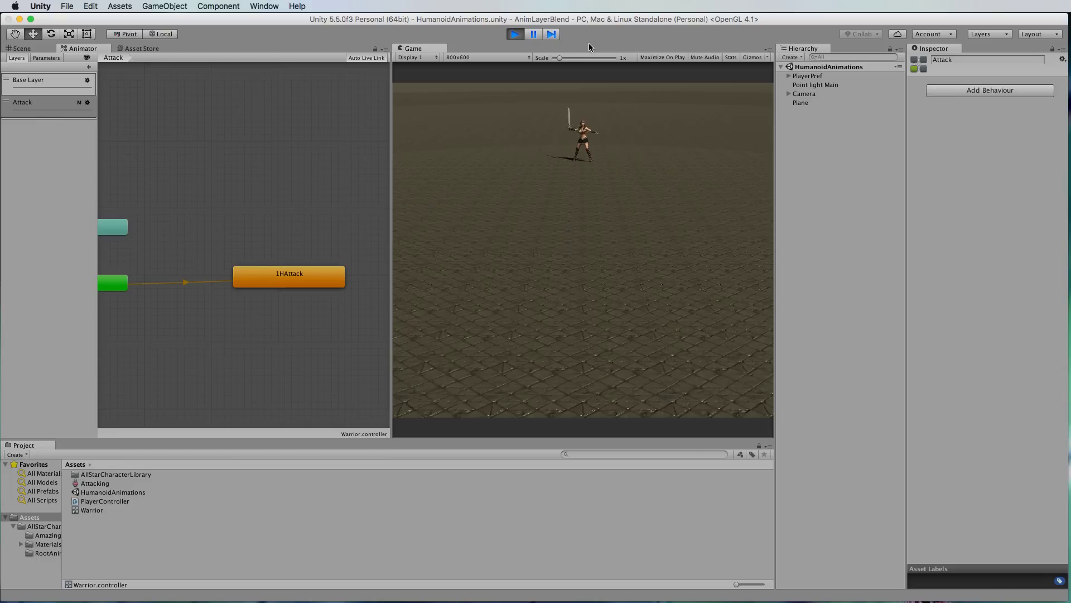
pyautogui.press('Down')
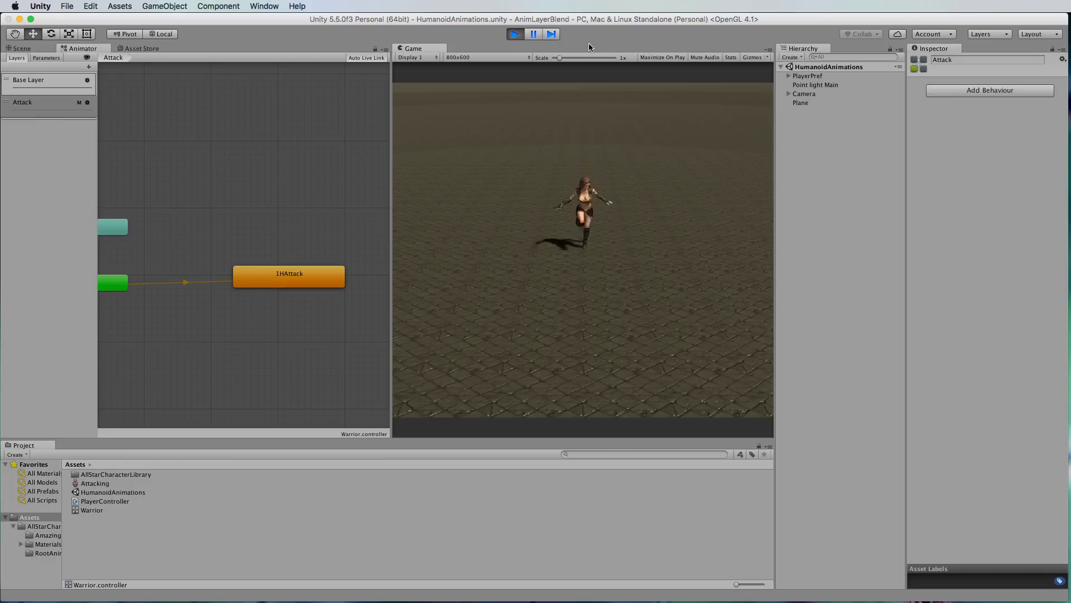
pyautogui.press('Up')
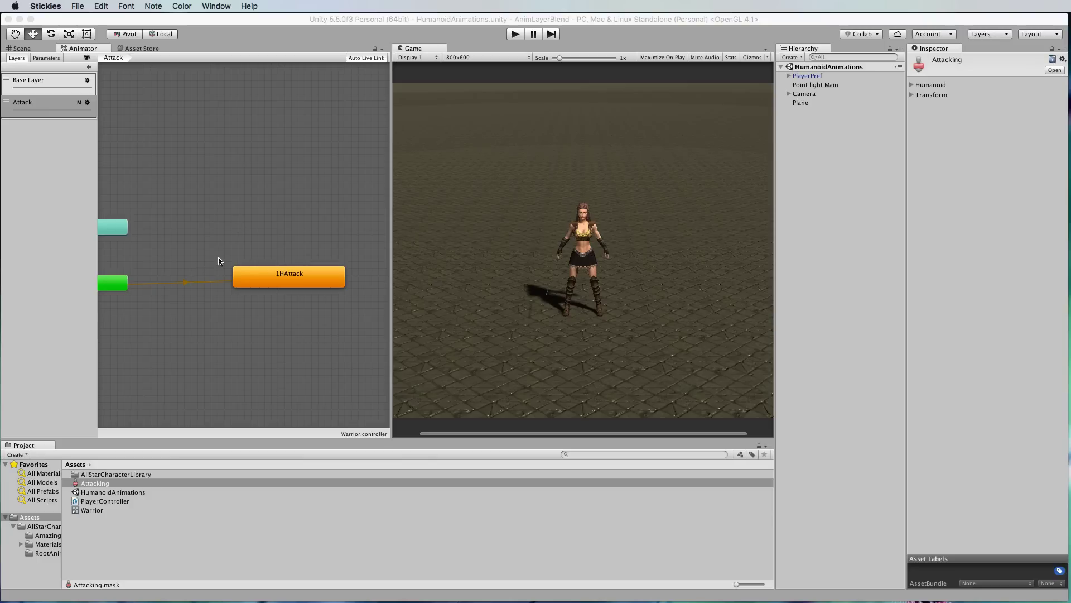
# Add an empty New State to the Attack layer's graph
pyautogui.rightClick(201, 204)
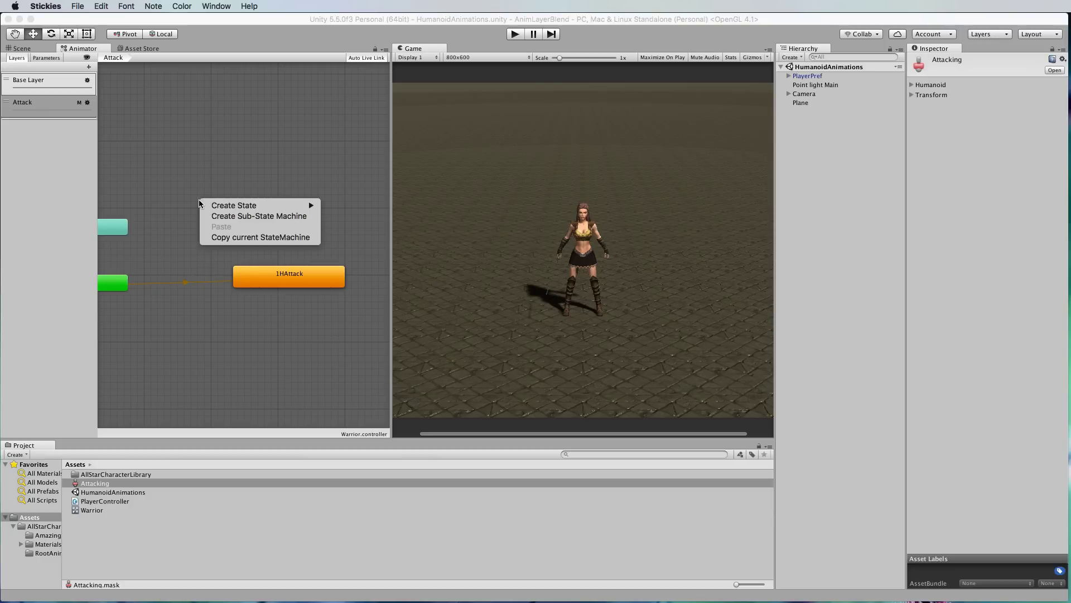
pyautogui.moveTo(220, 206)
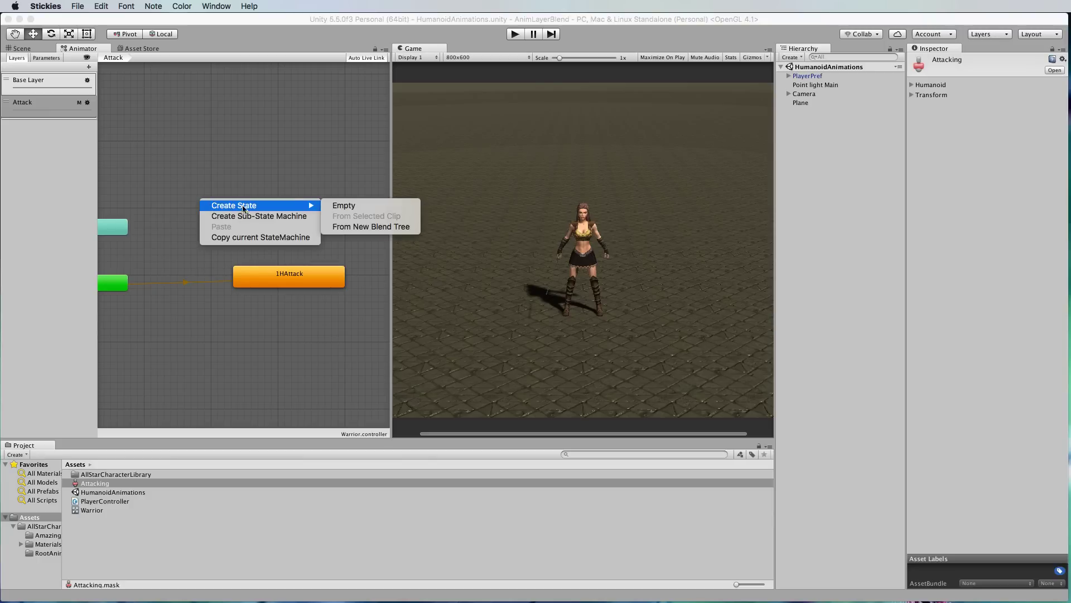
pyautogui.click(340, 206)
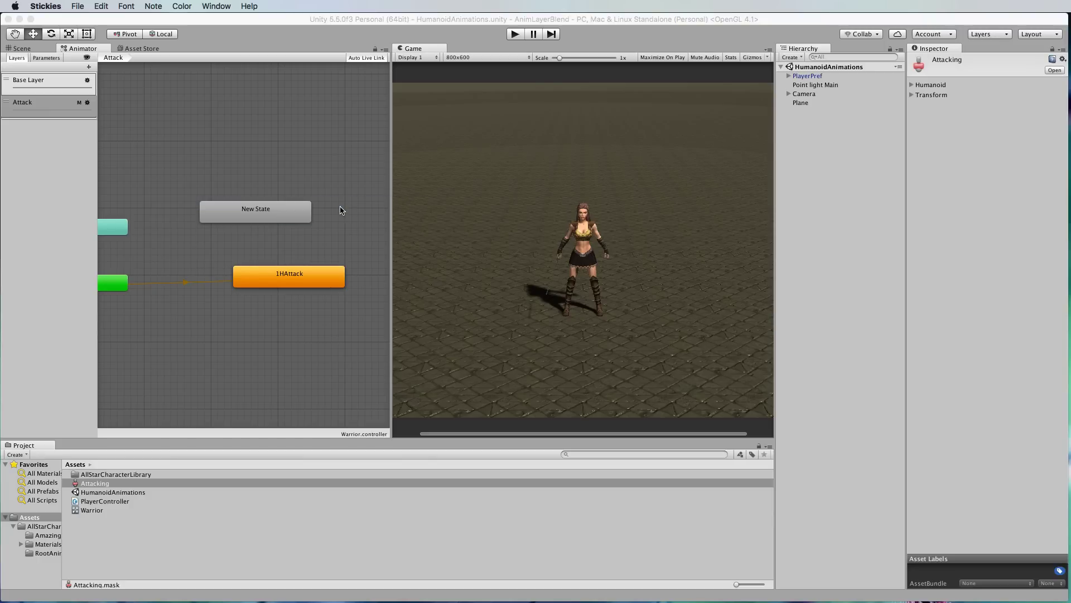
# Make New State the Attack layer's default state in place of 1HAttack
pyautogui.click(270, 212)
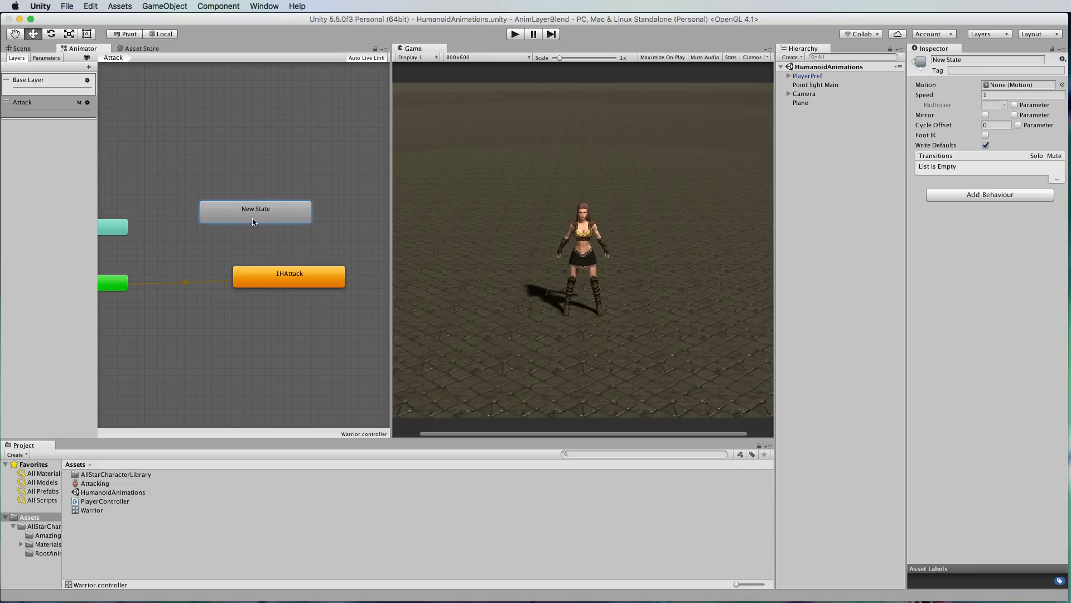
pyautogui.rightClick(249, 217)
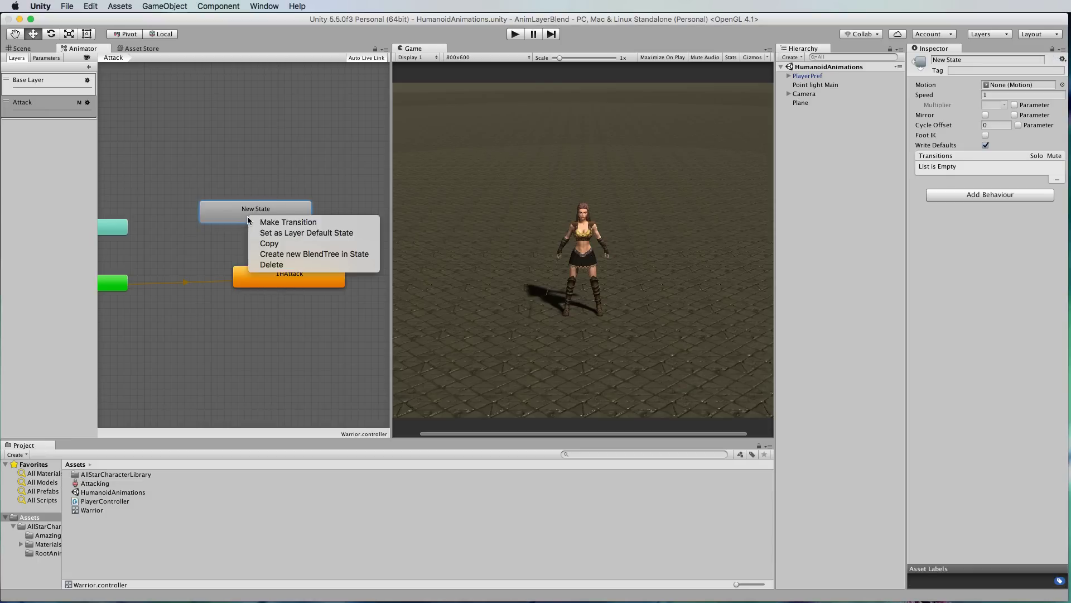
pyautogui.click(300, 233)
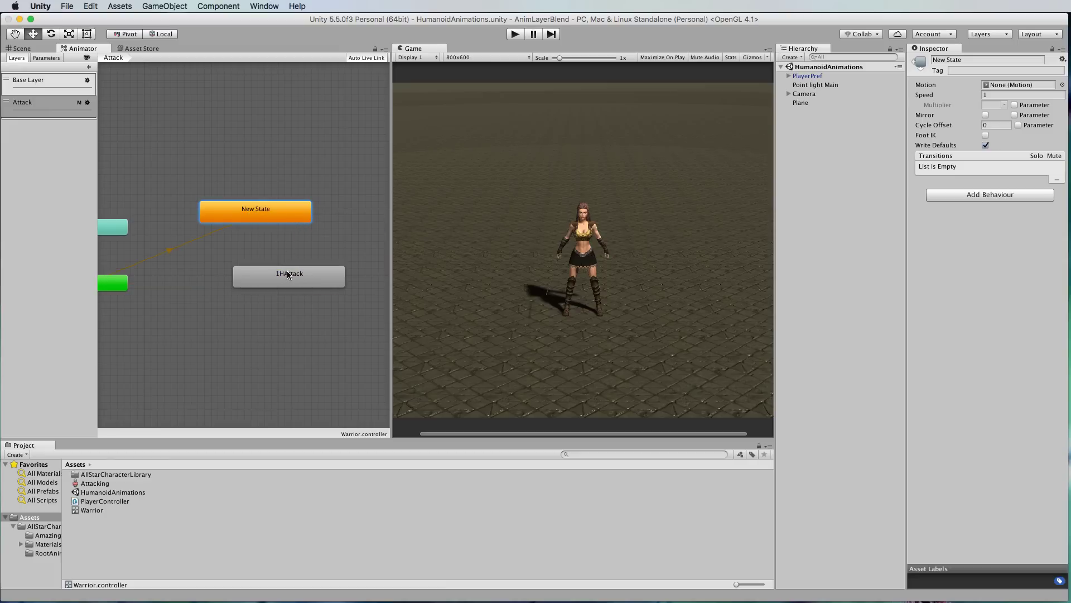
# Connect New State to 1HAttack and 1HAttack back to New State with transitions
pyautogui.rightClick(265, 219)
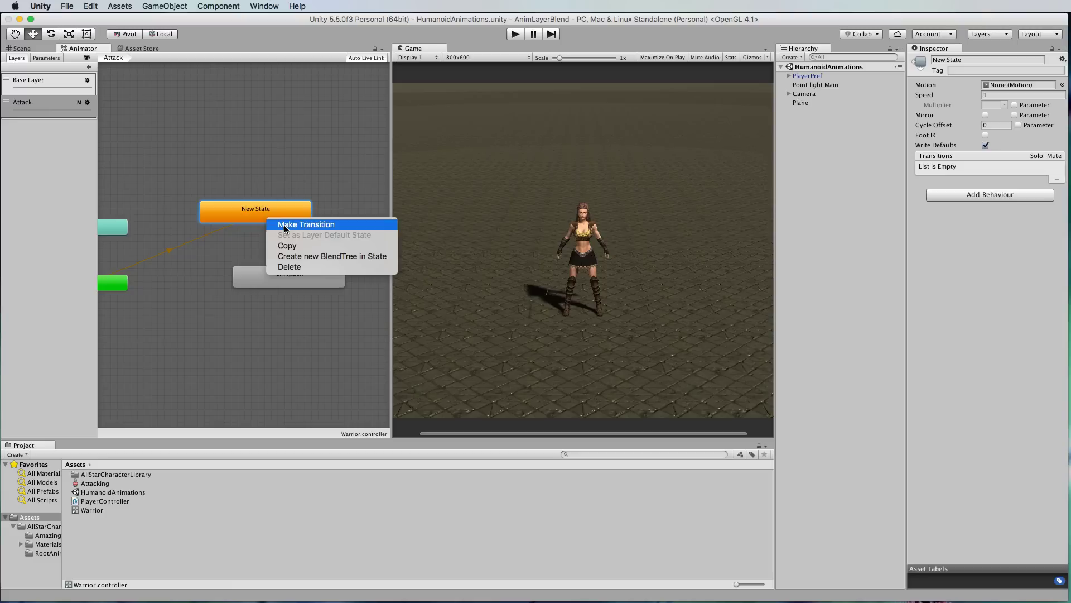
pyautogui.click(284, 225)
pyautogui.click(290, 279)
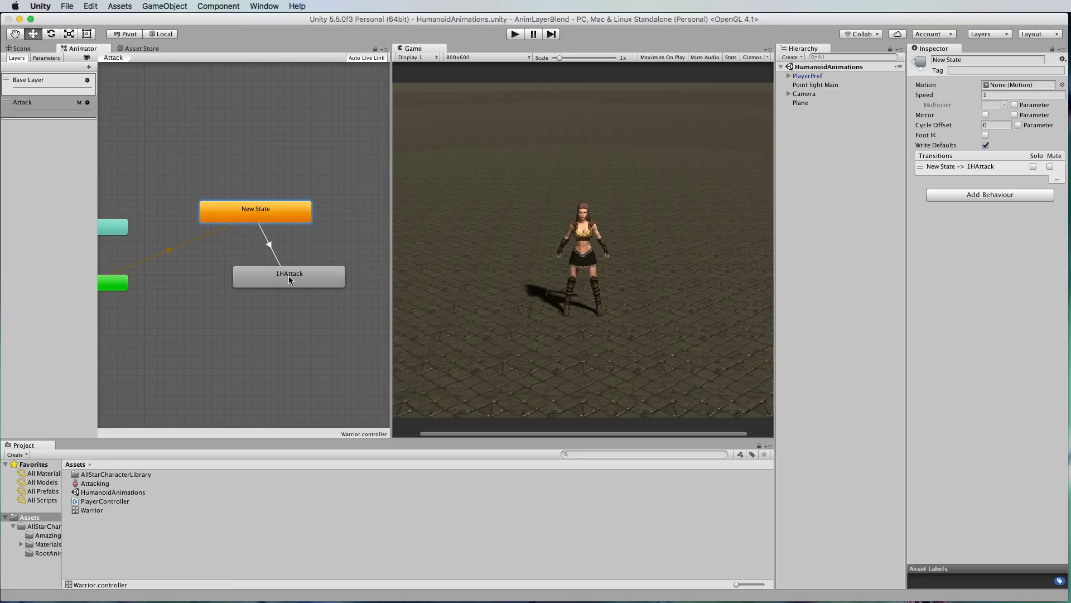
pyautogui.rightClick(310, 279)
pyautogui.click(329, 283)
pyautogui.click(273, 210)
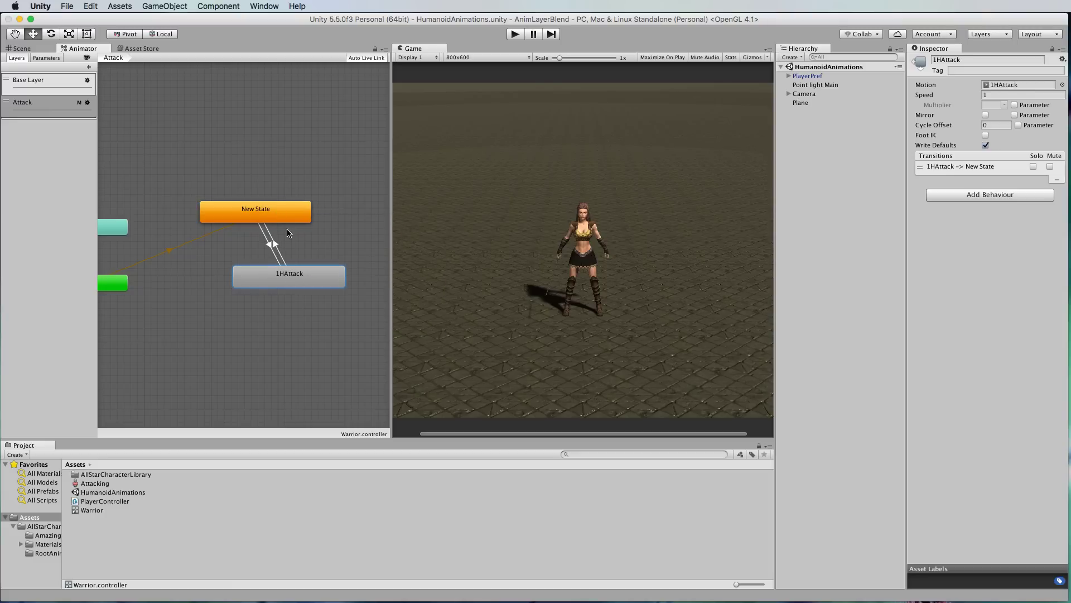
pyautogui.click(271, 249)
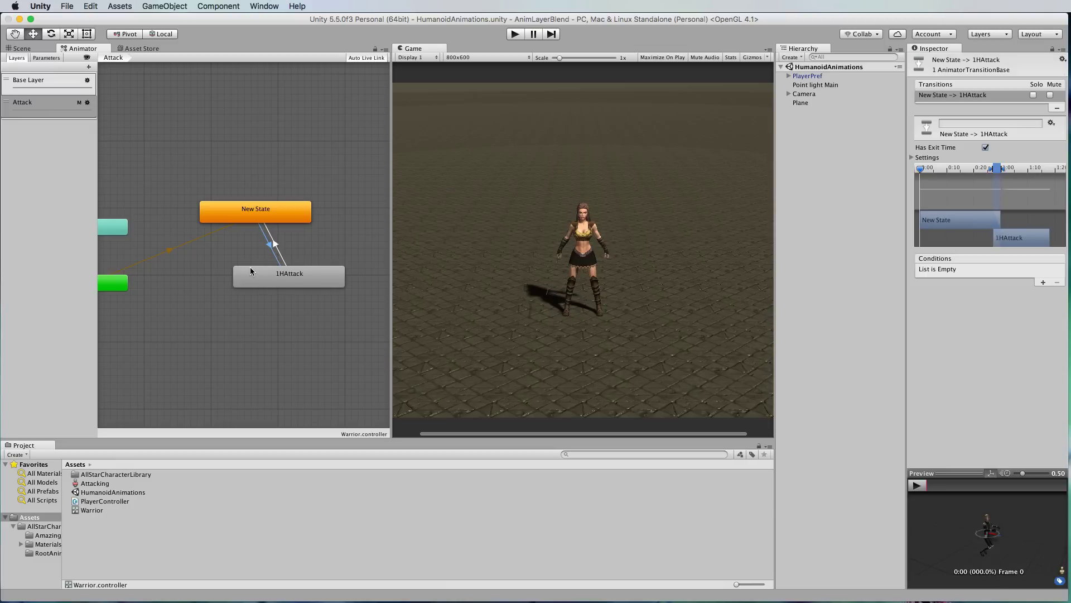
# Add a trigger parameter named 'Attacking' to the Animator's parameters
pyautogui.click(47, 58)
pyautogui.click(89, 68)
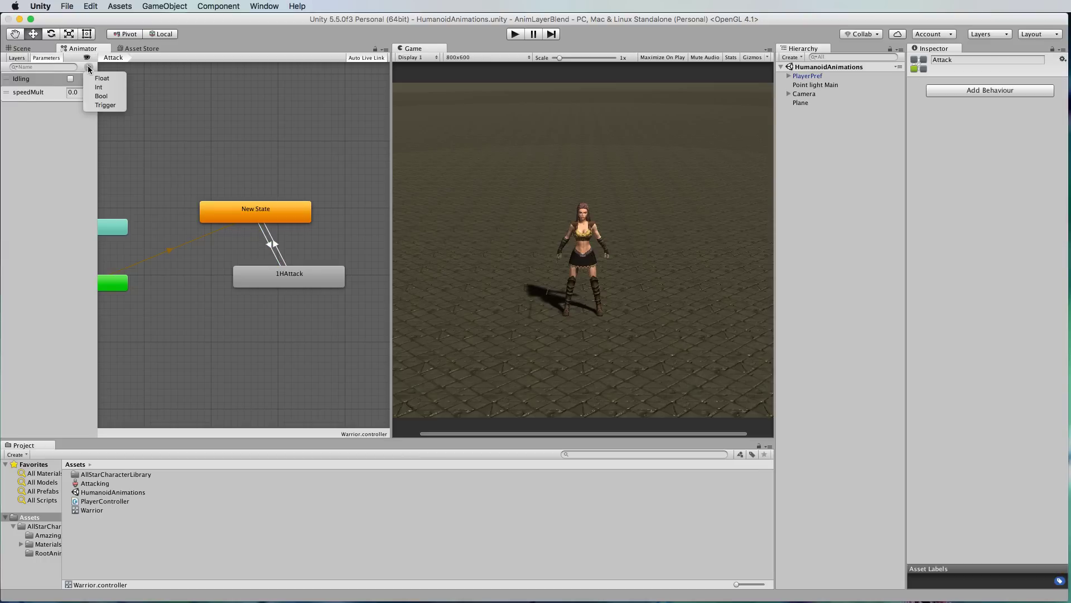
pyautogui.click(117, 105)
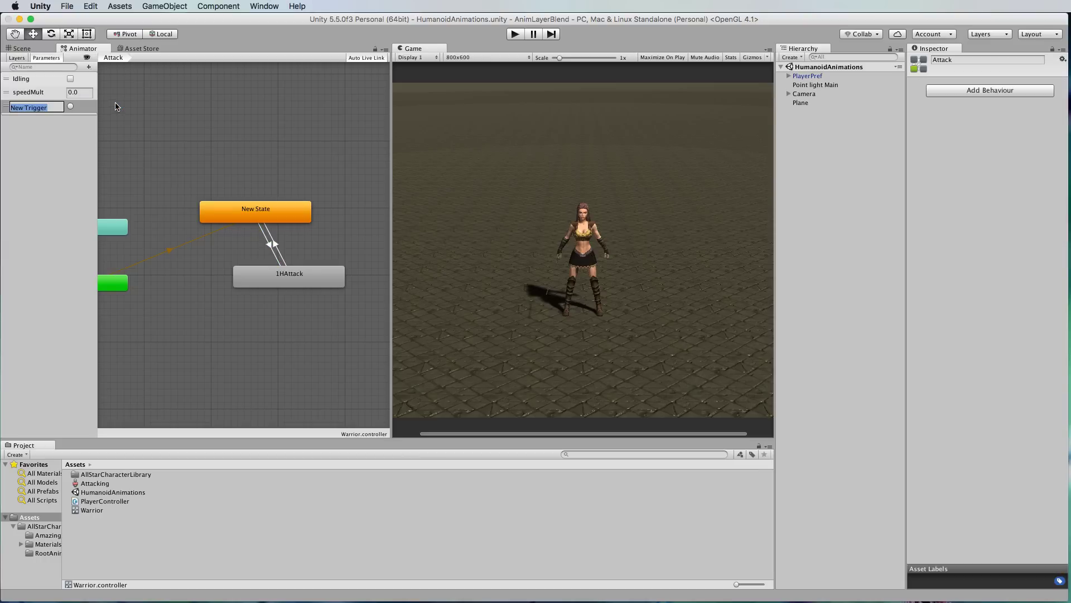
pyautogui.write('Attacking')
pyautogui.press('Return')
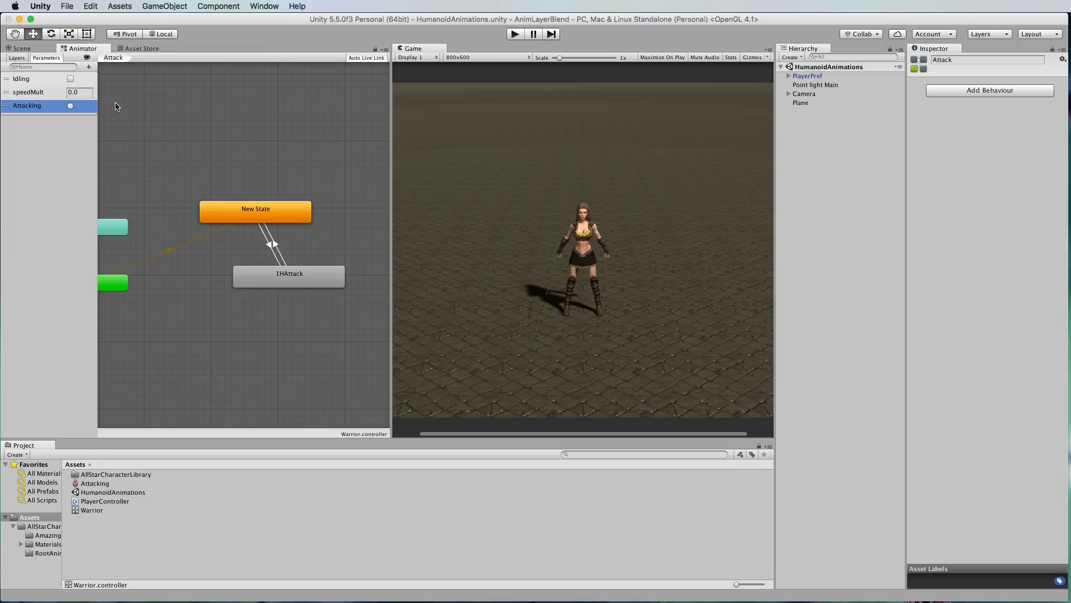
pyautogui.click(271, 247)
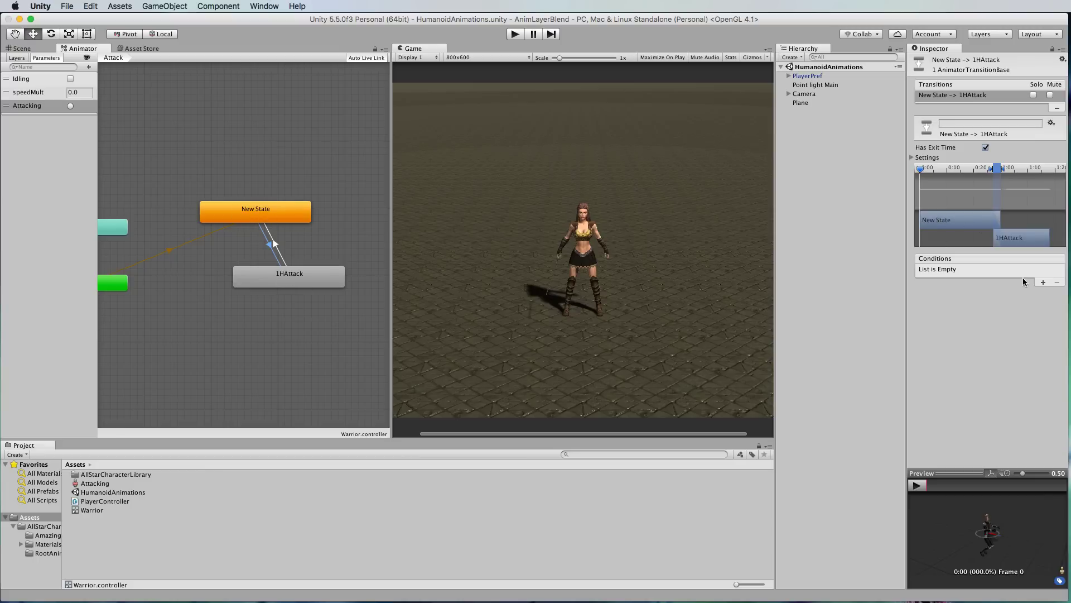
# Give the New State to 1HAttack transition an Attacking trigger condition
pyautogui.click(1043, 281)
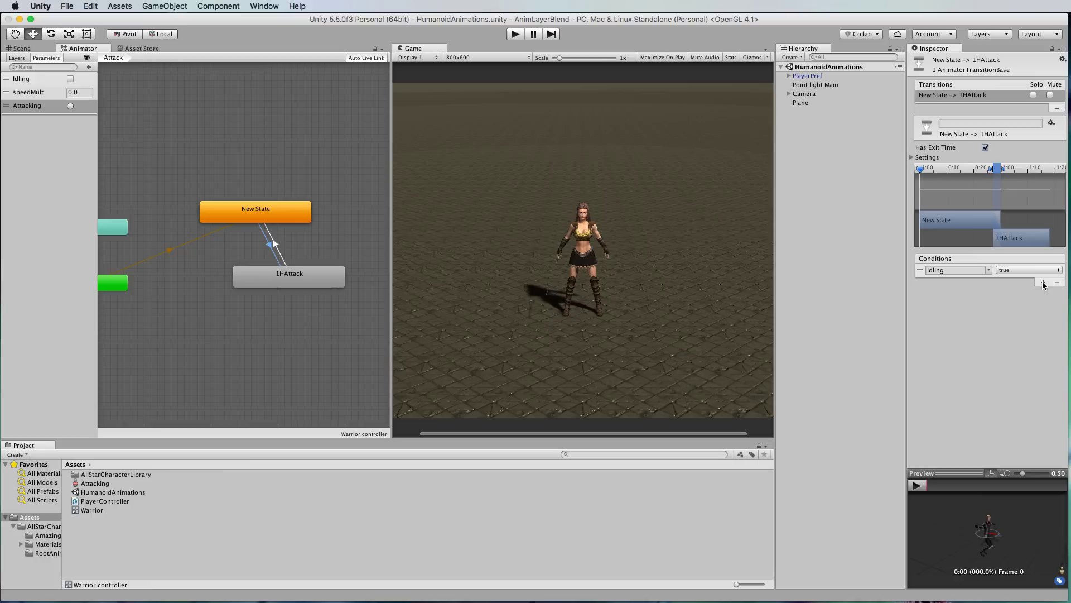
pyautogui.click(992, 272)
pyautogui.click(1016, 299)
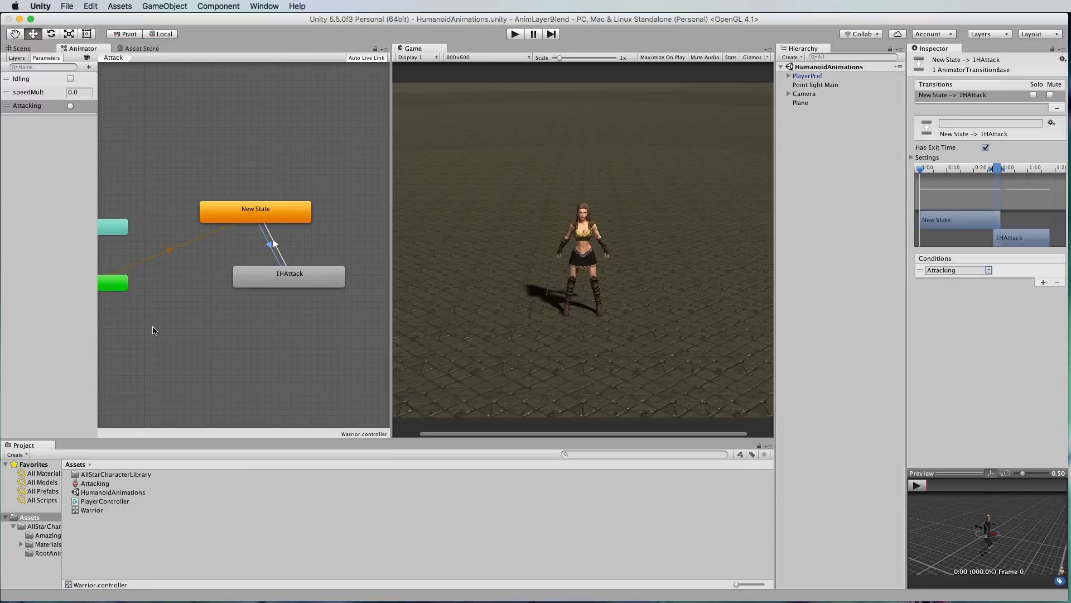
pyautogui.click(96, 505)
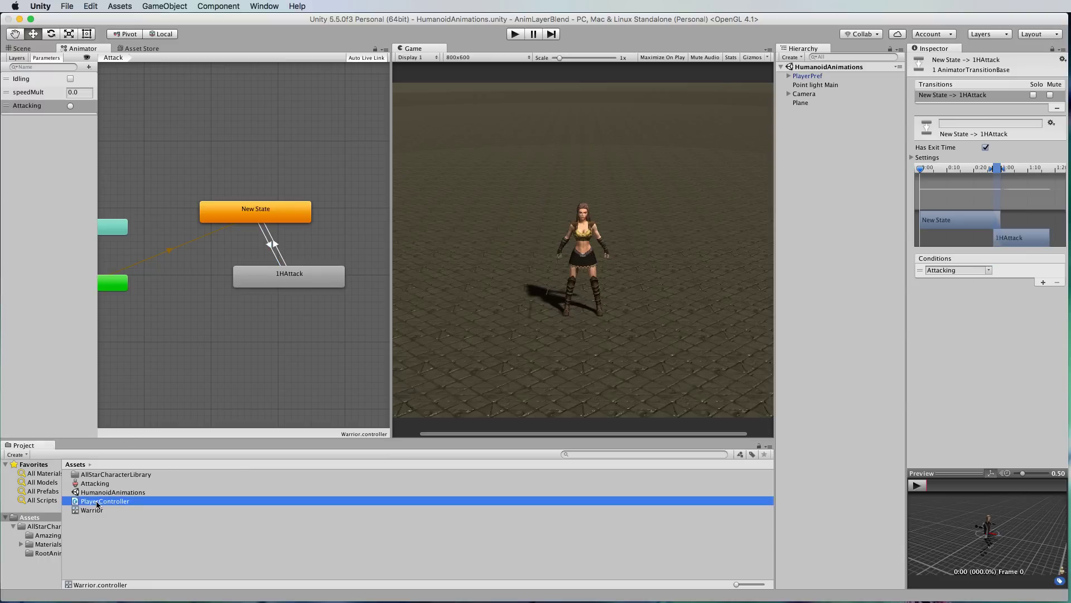
# In PlayerController.cs, add a space-key check that calls animator.SetTrigger("Attacking") after the else
pyautogui.doubleClick(97, 503)
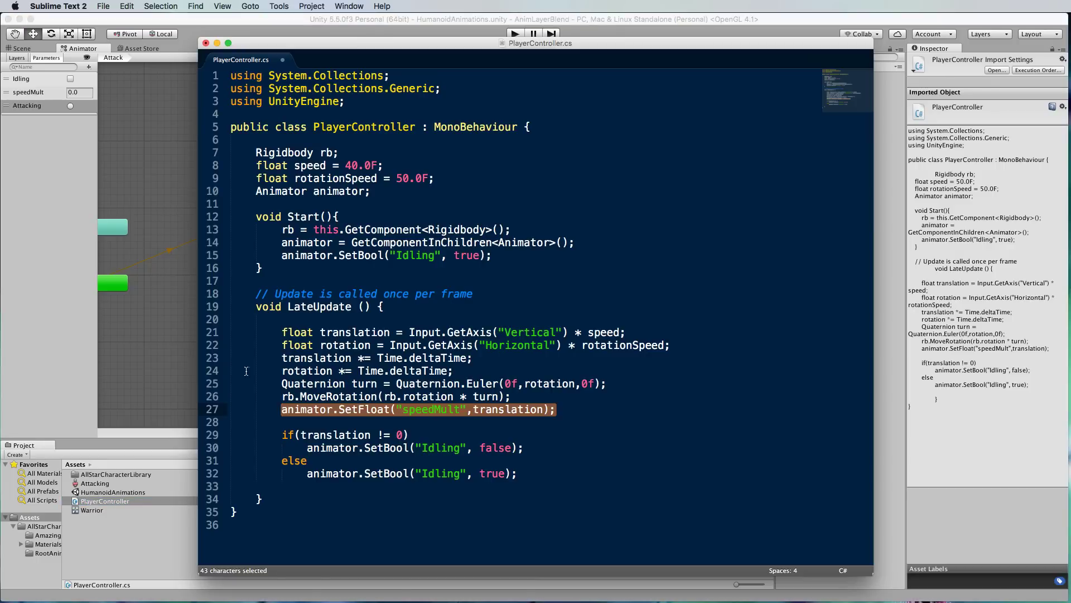
pyautogui.click(281, 484)
pyautogui.click(518, 473)
pyautogui.press('Return')
pyautogui.press('Return')
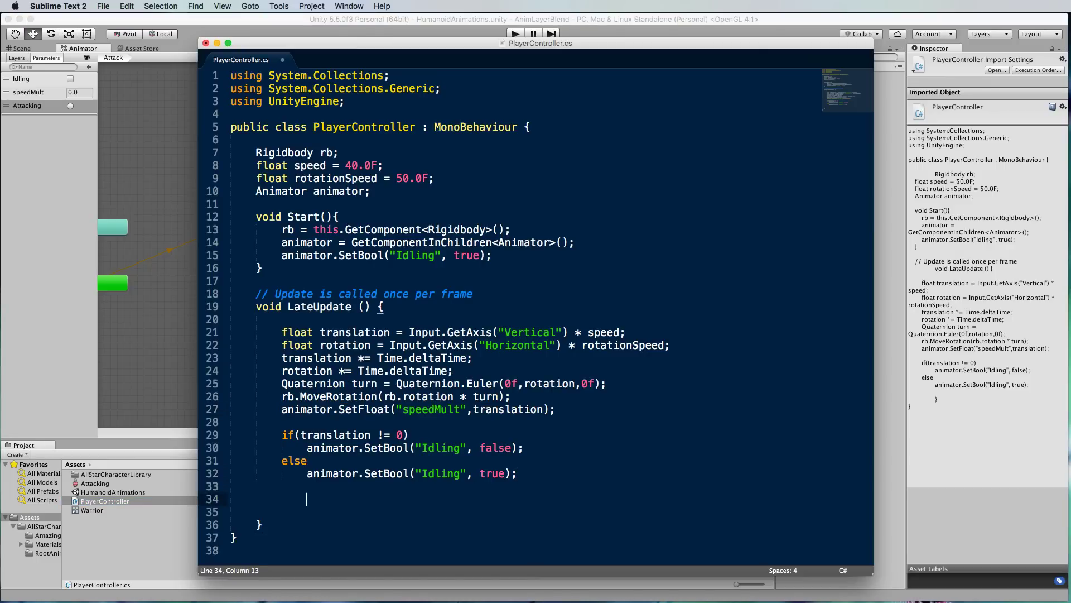
pyautogui.write('if(Input.GetKeyDown("space"))         {             animator.SetTrigger("Attacking");         }')
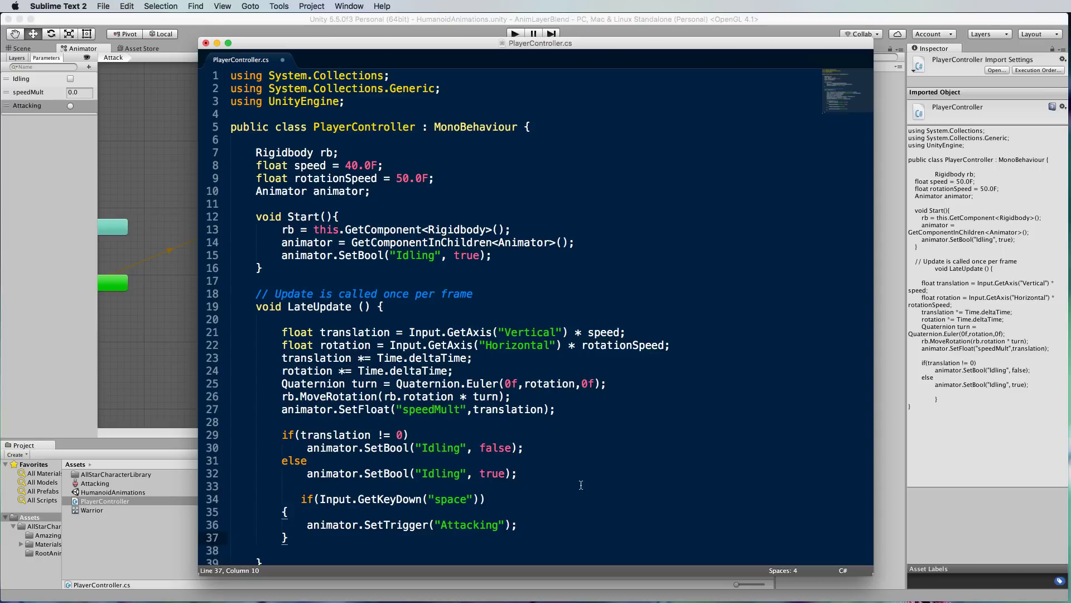
pyautogui.click(300, 499)
pyautogui.press('BackSpace')
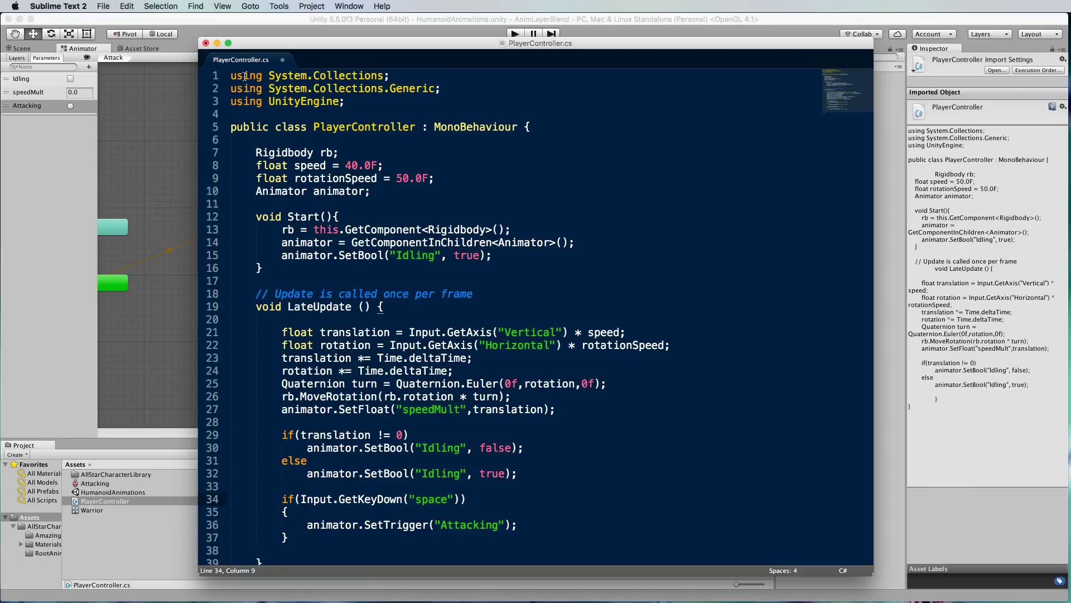
# Save PlayerController.cs and return to Unity
pyautogui.moveTo(246, 49); pyautogui.dragTo(432, 41)
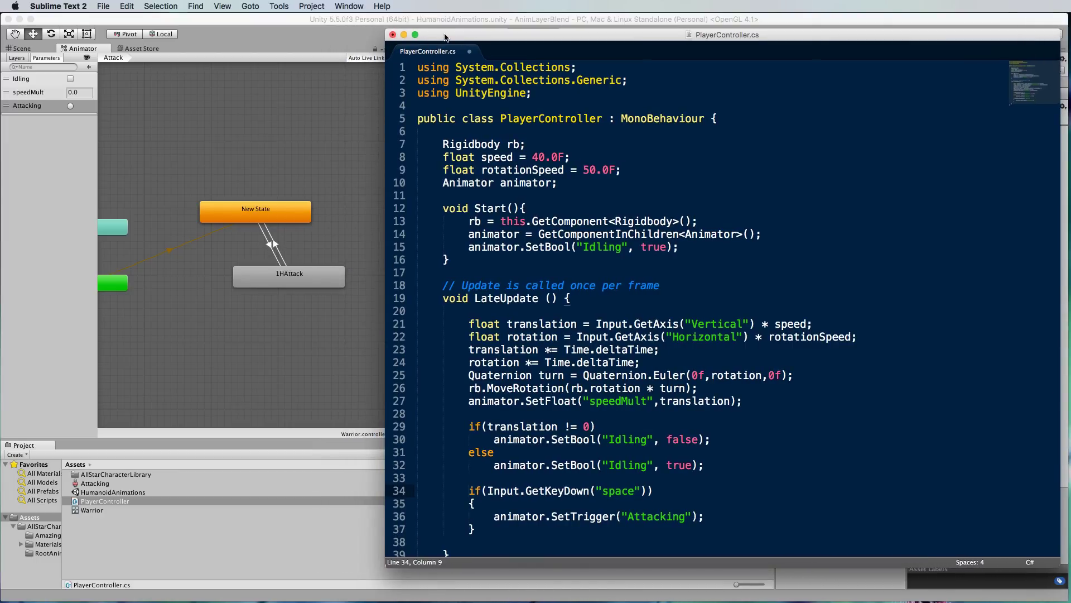
pyautogui.press('super+s')
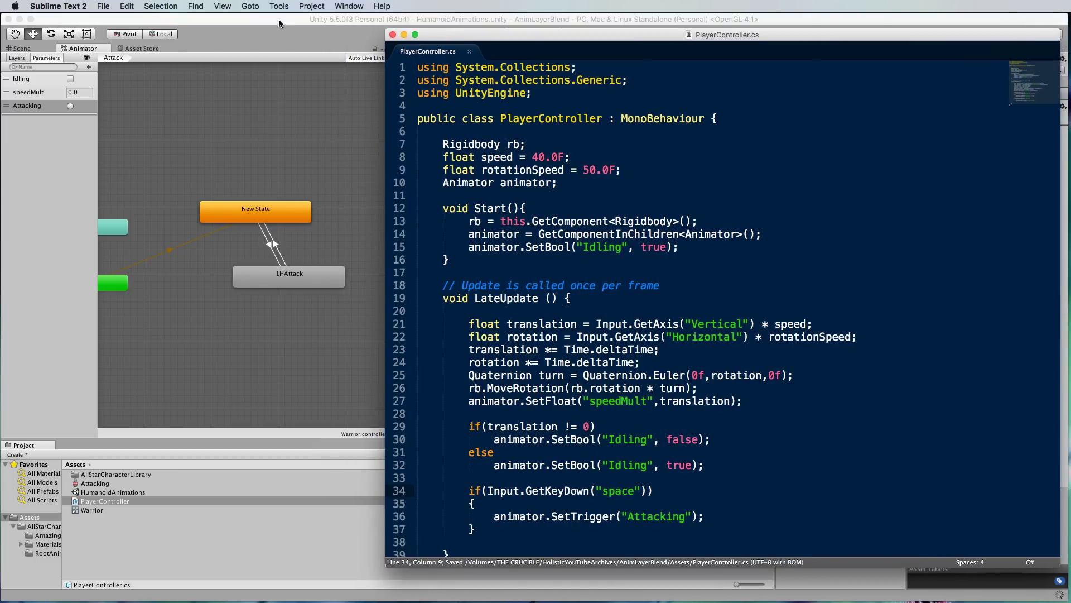
pyautogui.click(292, 28)
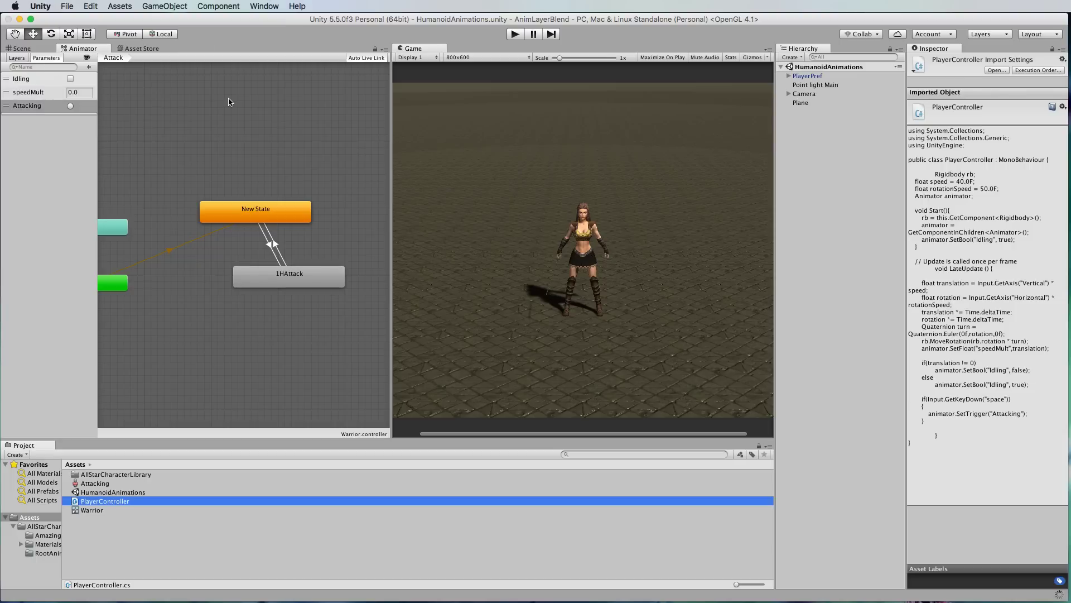
pyautogui.click(515, 35)
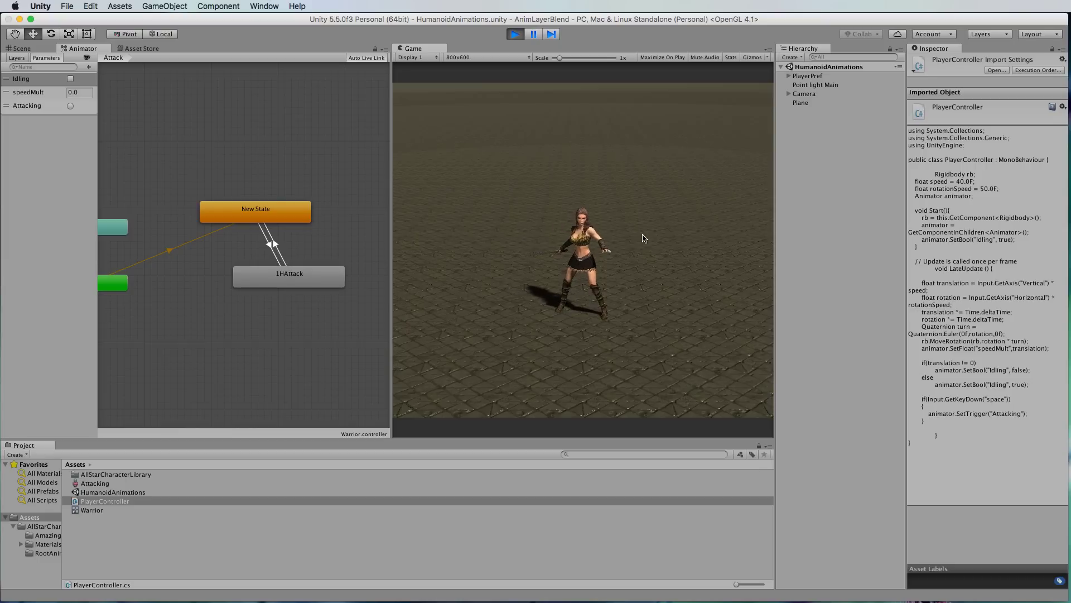
pyautogui.press('Down')
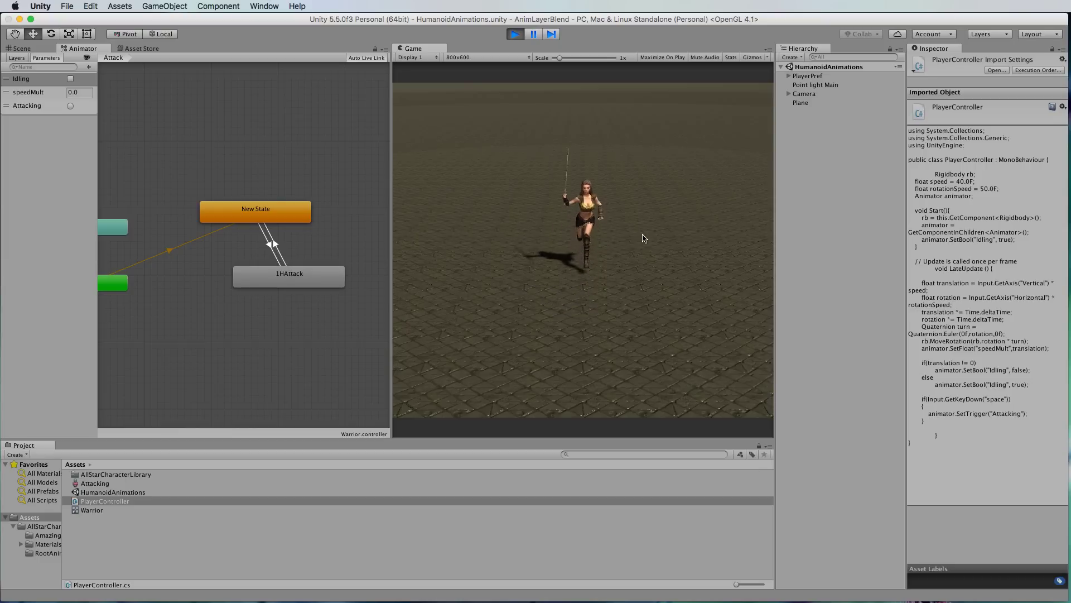
pyautogui.press('space')
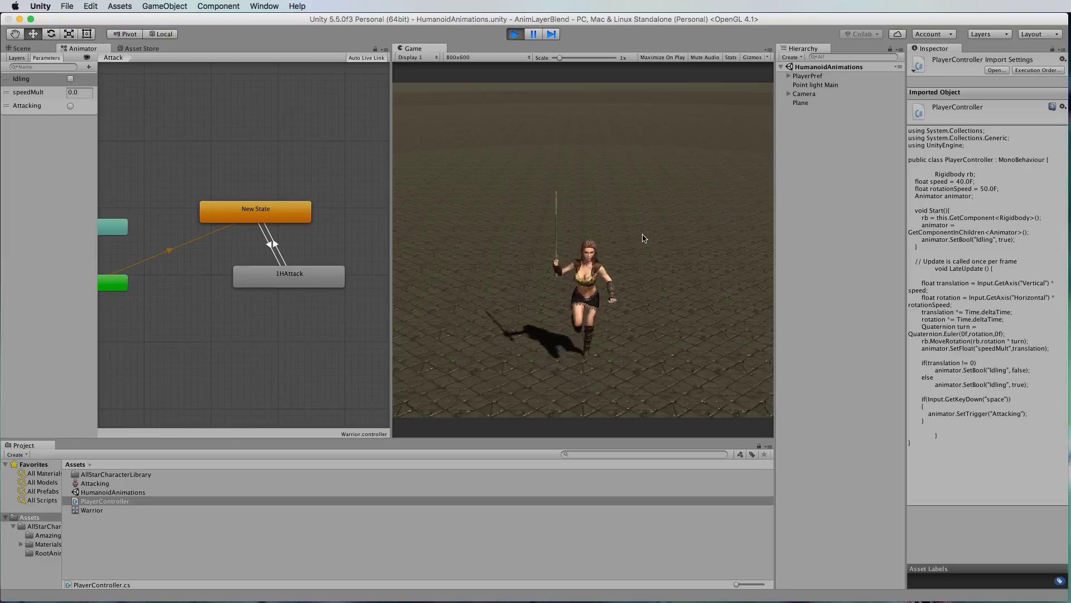
pyautogui.press('Down')
pyautogui.press('Up')
pyautogui.press('space')
pyautogui.press('space')
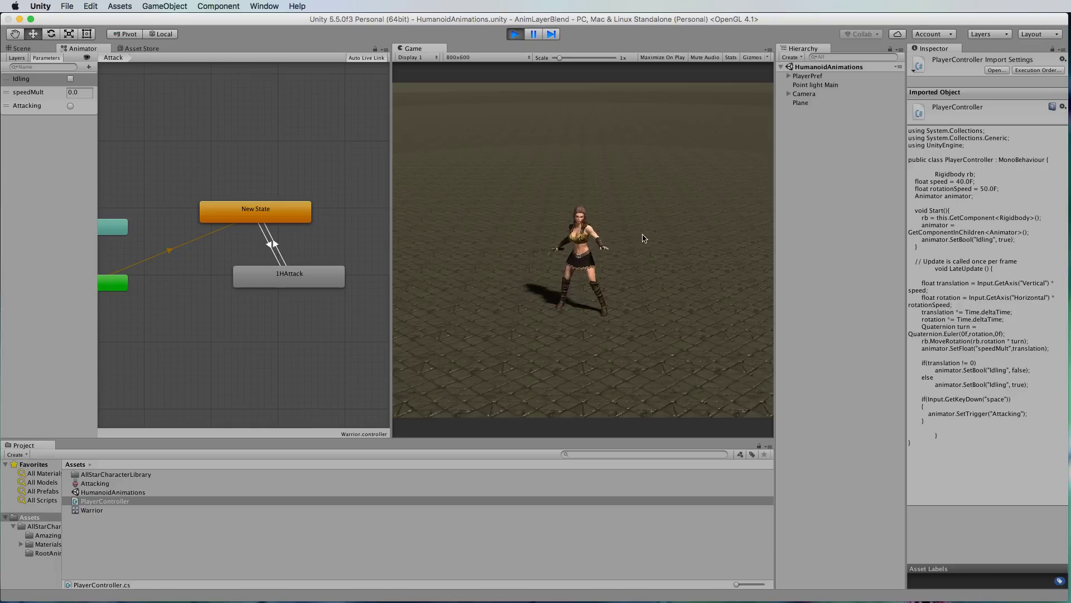
pyautogui.press('Down')
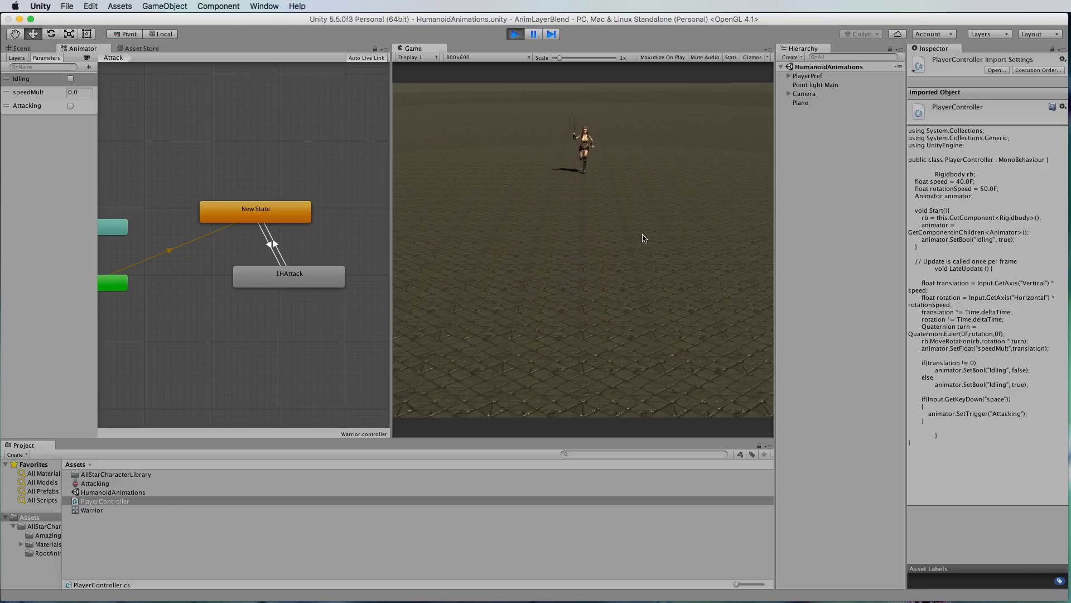
pyautogui.press('Up')
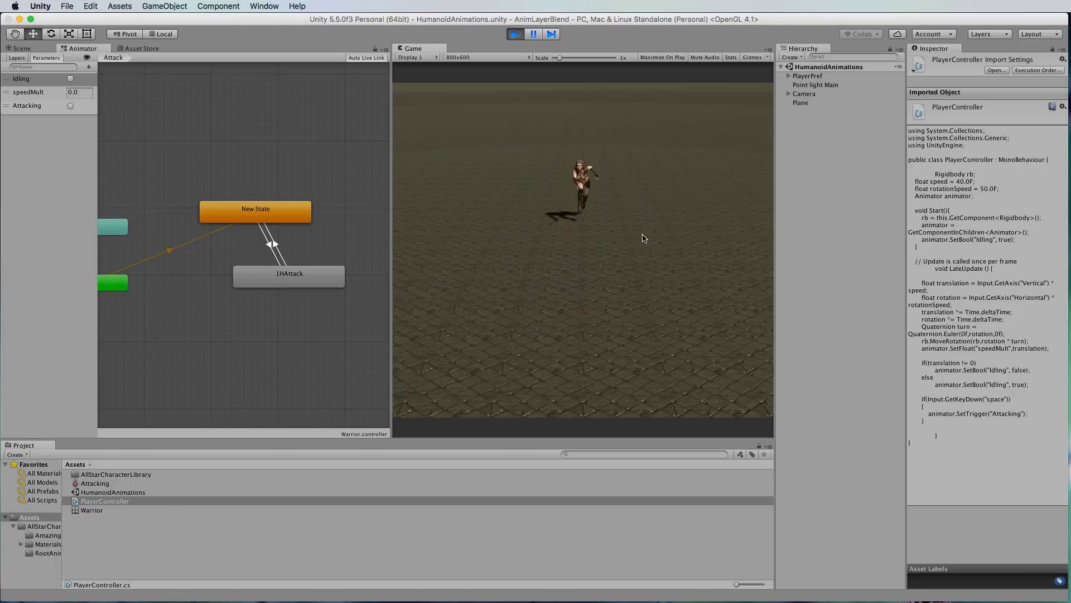
pyautogui.click(514, 34)
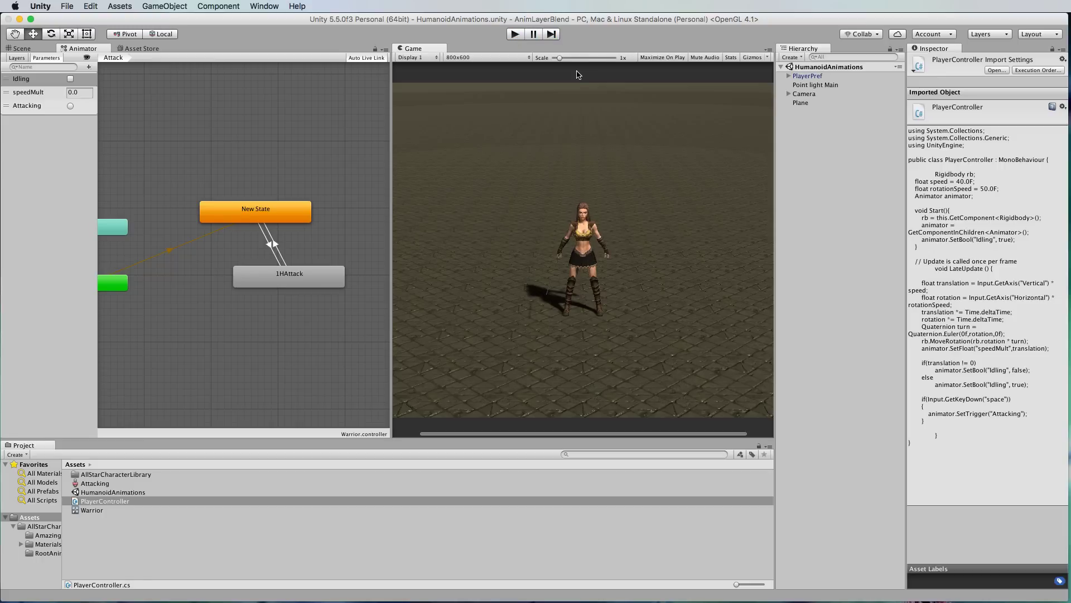
# Show the Animator layers and the Attack layer's settings: weight 1, Attacking mask, Override
pyautogui.click(18, 58)
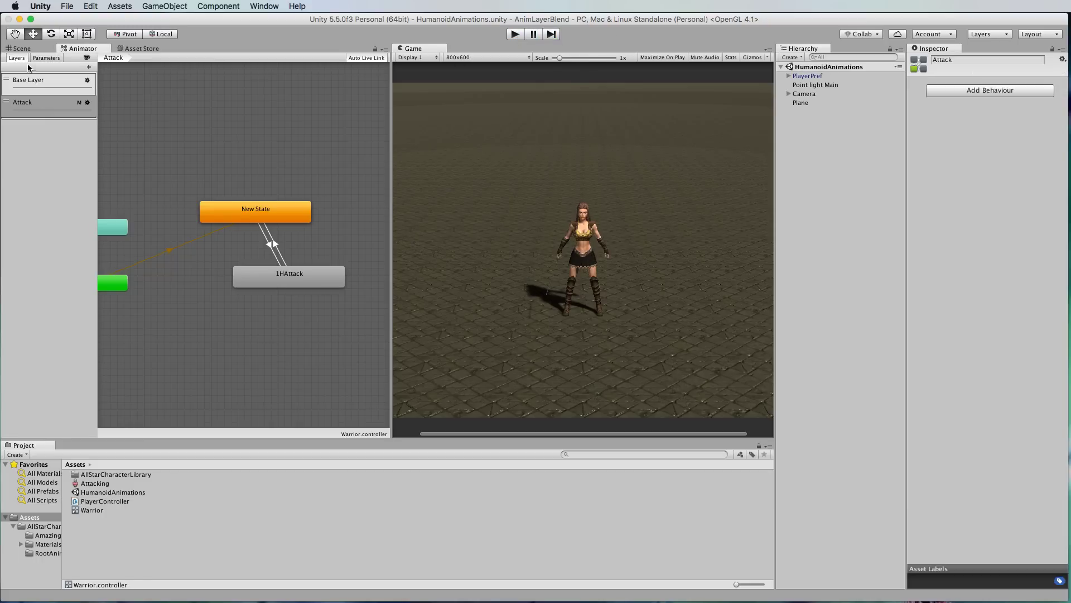
pyautogui.click(87, 102)
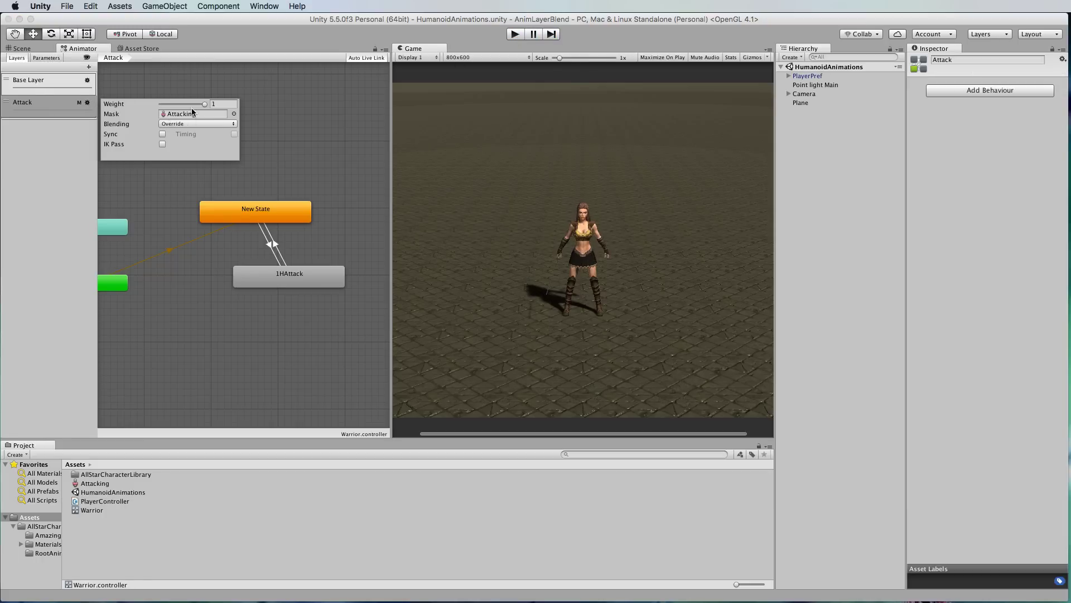